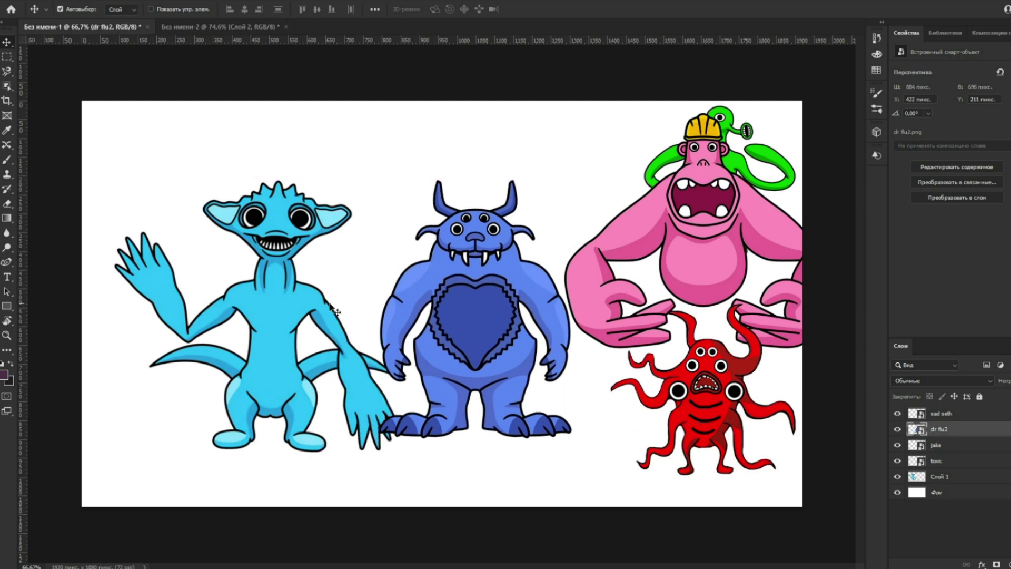
Copy the horned blue monster's head onto a new layer using Object Selection, and move the copy off the original.
scroll(495, 302, "up", 3)
left_click_drag(496, 302, 464, 310)
scroll(485, 222, "up", 4)
left_click(486, 221)
key("w")
left_click_drag(287, 97, 570, 291)
key("ctrl+j")
key("v")
left_click_drag(469, 248, 275, 216)
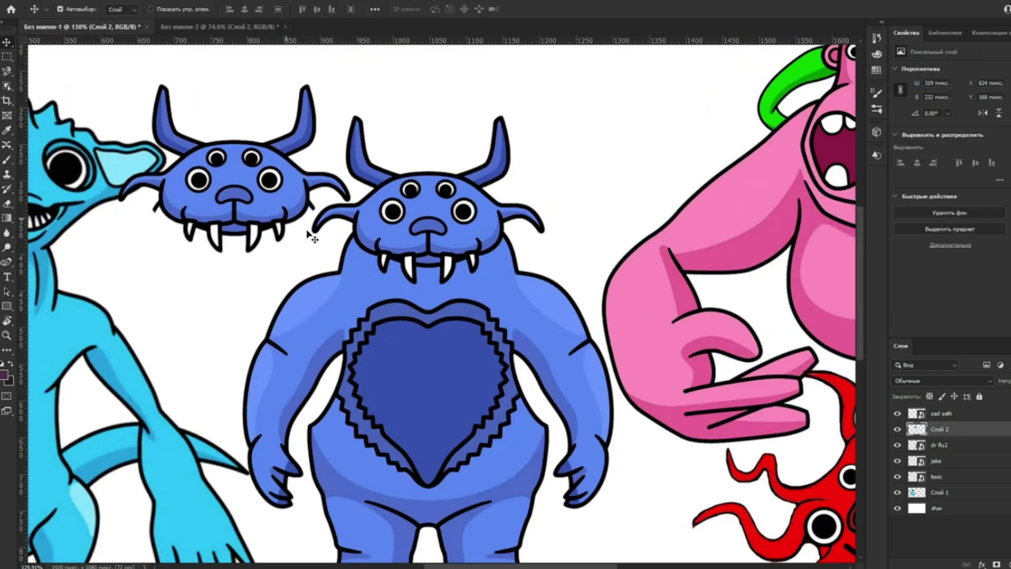
Position the copied blue head in the white gap between the cyan monster and the original blue monster.
left_click_drag(440, 286, 561, 316)
left_click_drag(253, 269, 448, 332)
scroll(447, 333, "up", 2)
key("w")
left_click_drag(438, 246, 494, 318)
left_click(539, 216)
key("v")
left_click(474, 228)
left_click_drag(474, 228, 539, 288)
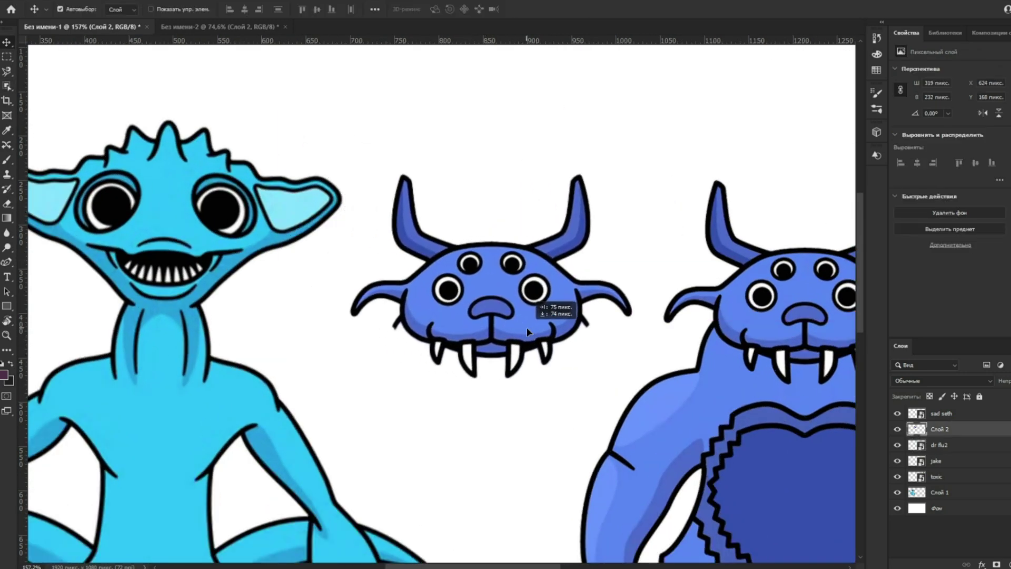
scroll(584, 265, "up", 1)
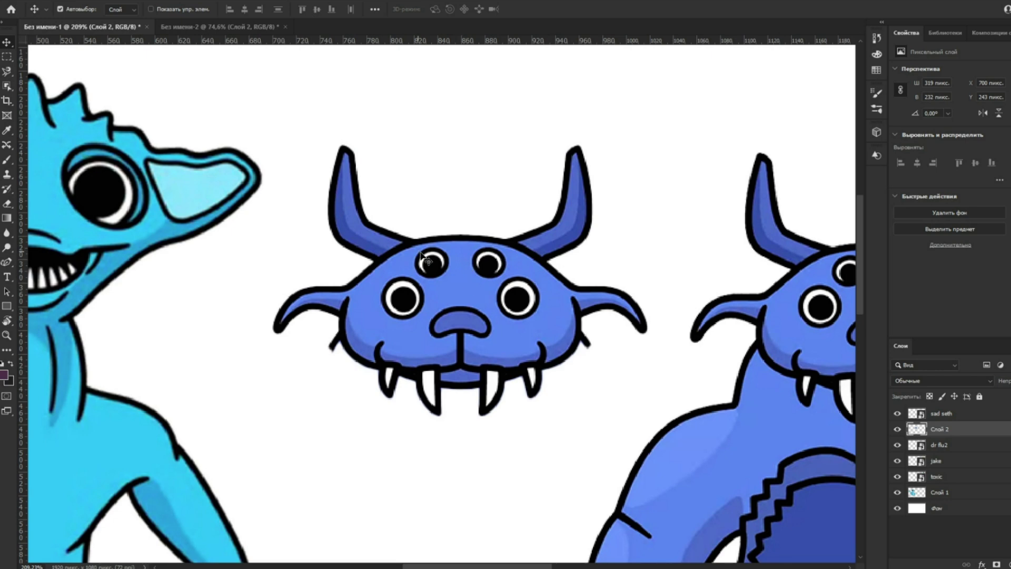
Copy the left horn of the duplicated head onto its own layer and place it beside the cyan monster's neck.
key("w")
left_click_drag(309, 132, 424, 265)
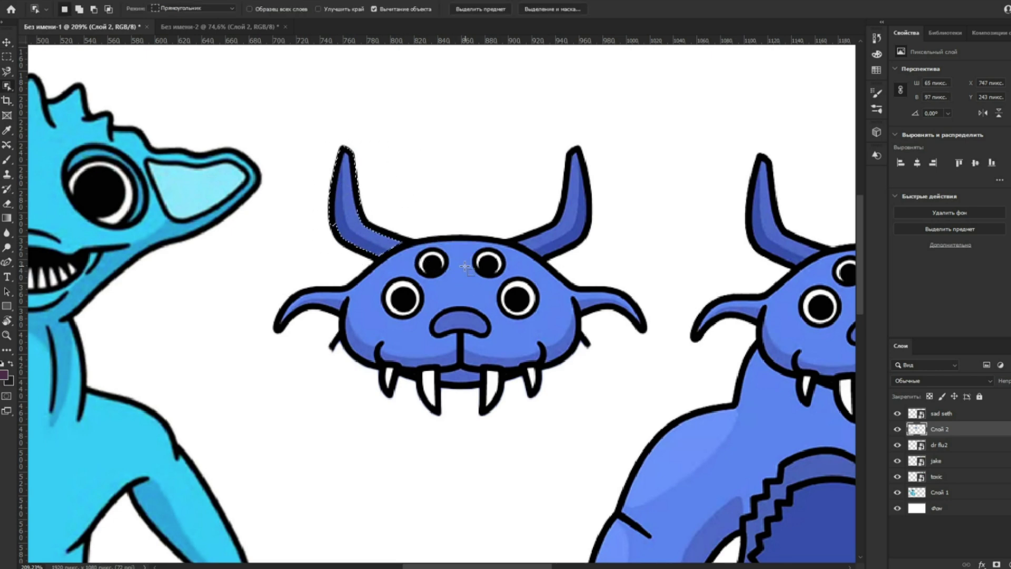
key("j")
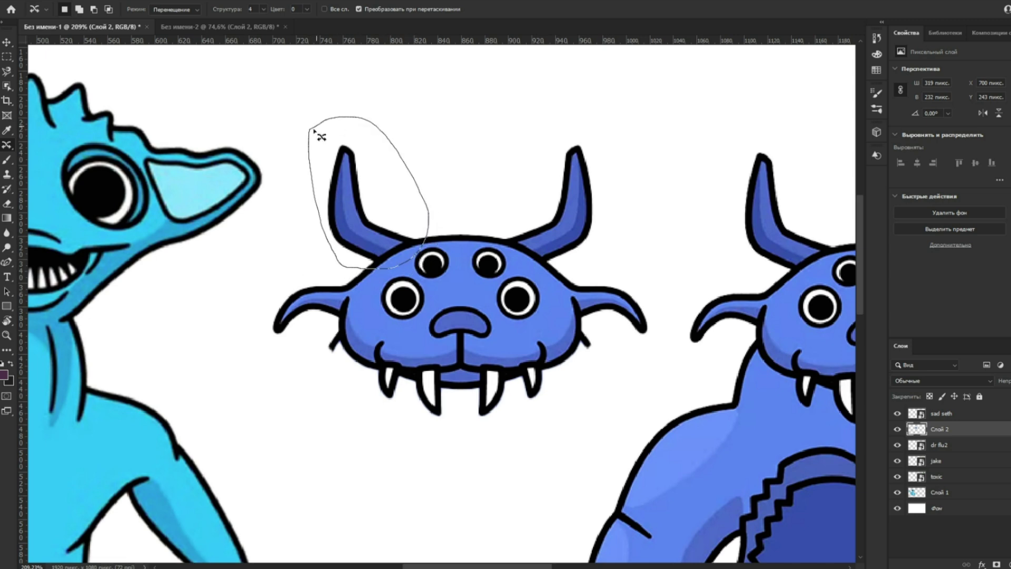
key("ctrl+j")
key("v")
left_click_drag(420, 241, 494, 153)
left_click_drag(444, 303, 498, 296)
left_click_drag(459, 162, 285, 329)
left_click_drag(339, 336, 595, 258)
mouse_move(546, 246)
left_mouse_down()
mouse_move(530, 324)
mouse_move(513, 288)
left_mouse_up()
Remove the blue fill from the separate horn with the Magic Eraser, keeping its black outline.
key("e")
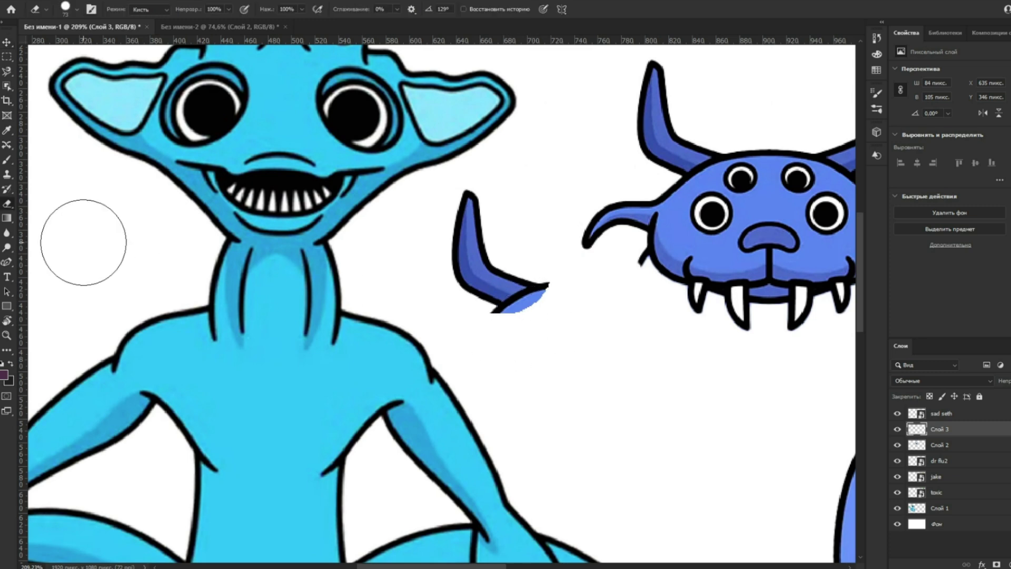
right_click(7, 204)
left_click(78, 227)
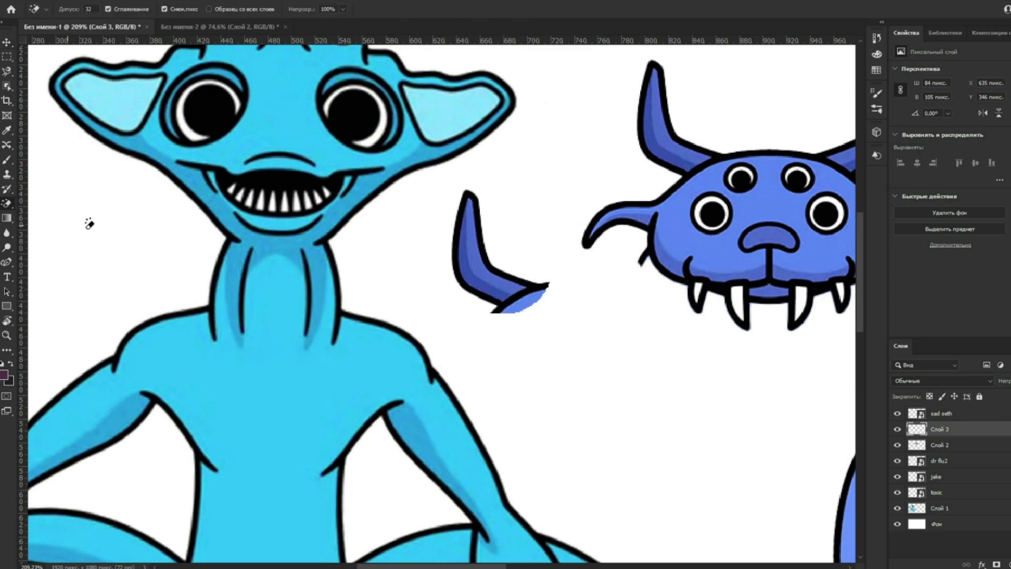
left_click(511, 282)
key("b")
Duplicate the horn outline, scale the duplicate to 52.66%, and place its layer beneath the original horn outline layer.
key("v")
left_click_drag(517, 281, 598, 364)
key("ctrl+t")
left_click_drag(631, 272, 587, 327)
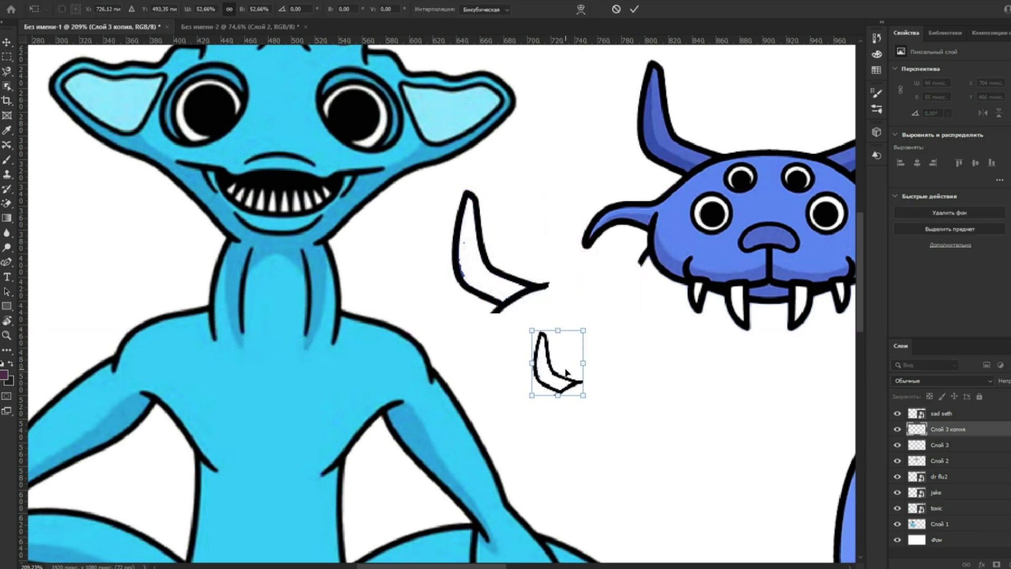
key("Return")
left_click_drag(958, 430, 958, 454)
Sample the cyan monster's skin colour and paint it behind the larger horn outline on the lower duplicate layer.
key("b")
left_click(289, 120, "alt")
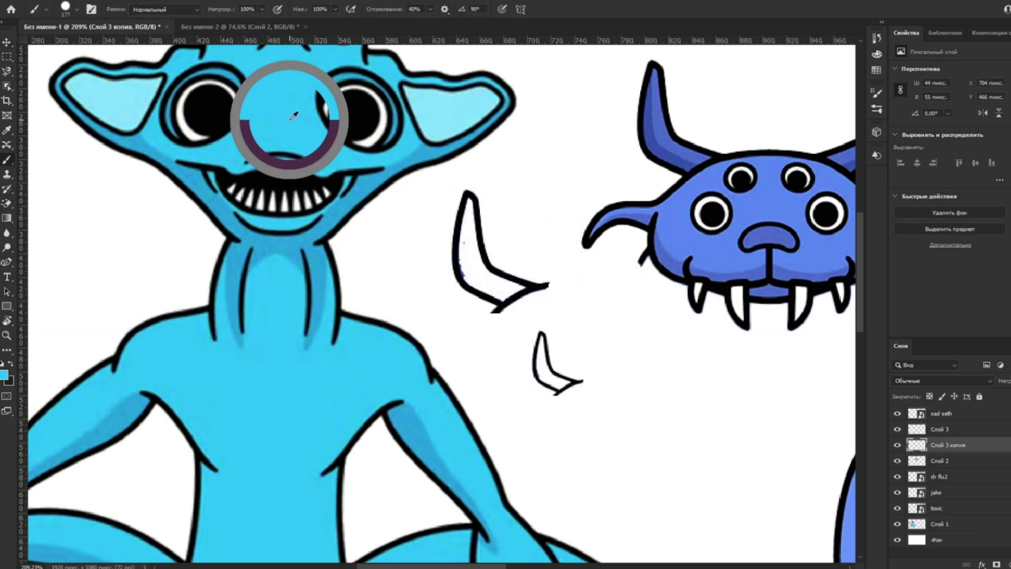
key("v")
left_click_drag(559, 378, 588, 393)
key("b")
right_click(515, 274)
left_click_drag(619, 306, 605, 306)
left_click(469, 225)
mouse_move(471, 227)
left_mouse_down()
mouse_move(504, 278)
mouse_move(490, 269)
left_mouse_up()
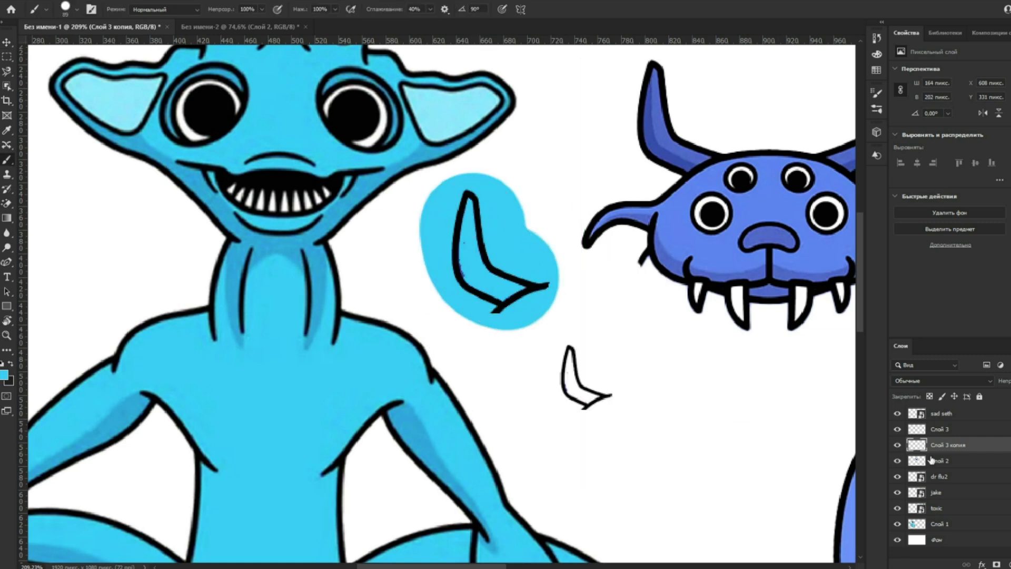
Merge the horn outline with its cyan backing layer and erase the cyan outside the outline.
left_click(948, 432, "ctrl")
right_click(950, 444)
left_click(794, 428)
key("e")
left_click(538, 253)
key("v")
Move the cyan horn above the left side of the cyan monster's head and scale it to suit the head.
scroll(539, 247, "down", 3)
mouse_move(543, 292)
left_mouse_down()
mouse_move(346, 162)
mouse_move(416, 192)
mouse_move(447, 182)
mouse_move(299, 141)
left_mouse_up()
key("w")
left_click(5, 205)
key("v")
key("ctrl+t")
left_click_drag(297, 70, 310, 54)
left_click_drag(286, 134, 200, 120)
key("Return")
Trim the excess outline at the horn's base and attach the horn to the left side of the cyan head.
scroll(301, 138, "up", 7)
left_click_drag(257, 169, 401, 273)
left_click_drag(373, 238, 389, 186)
key("e")
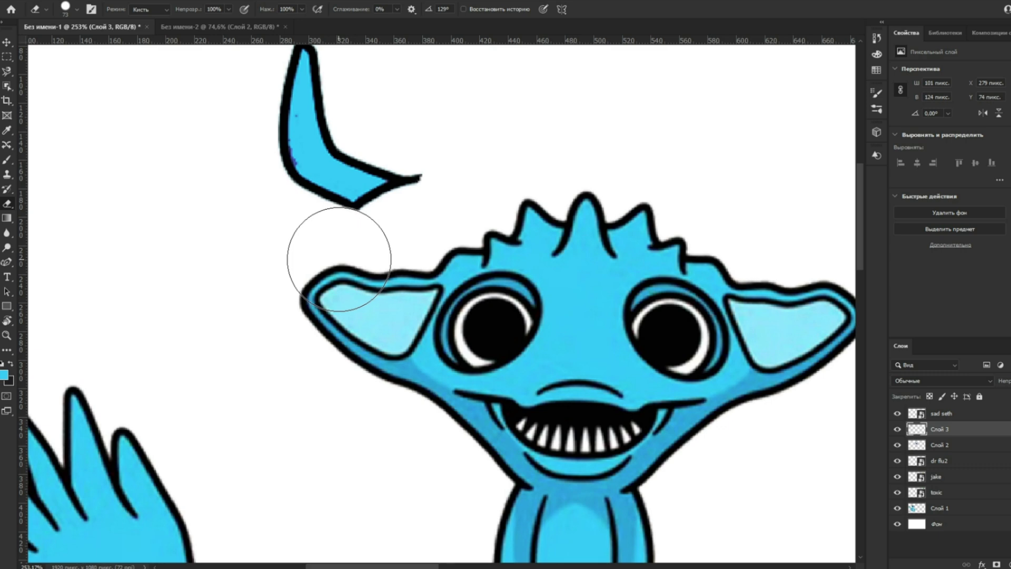
key("v")
mouse_move(370, 200)
left_mouse_down()
mouse_move(492, 219)
mouse_move(467, 228)
left_mouse_up()
scroll(331, 291, "down", 7)
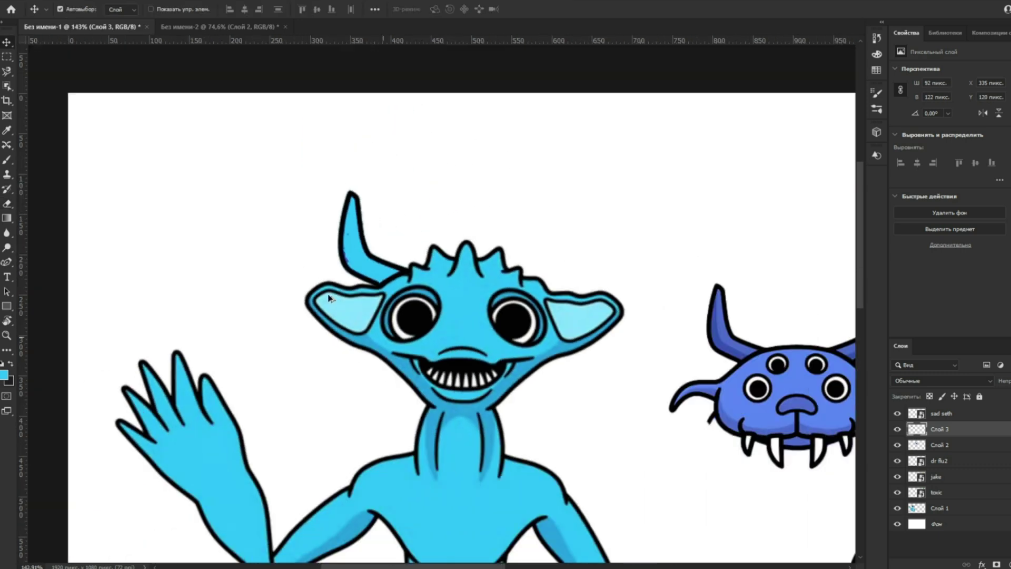
Duplicate the cyan horn, flip the duplicate horizontally, and place it on the right side of the cyan head.
left_click_drag(386, 275, 535, 280)
key("ctrl+t")
right_click(488, 272)
left_click(540, 479)
scroll(361, 285, "down", 5)
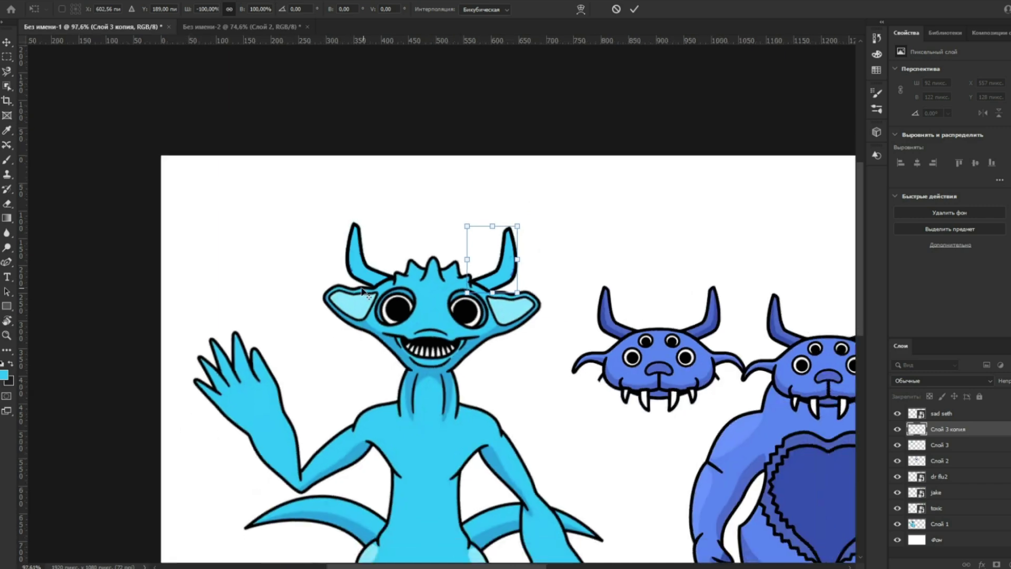
key("alt+space")
key("Escape")
key("Return")
scroll(452, 294, "up", 5)
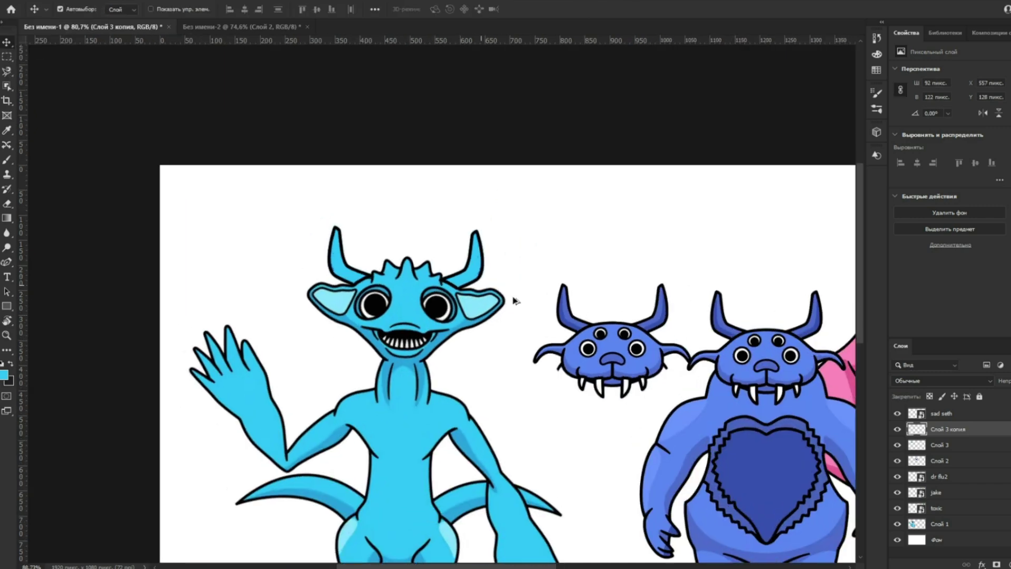
Erase the left horn from the copied blue head.
key("e")
key("v")
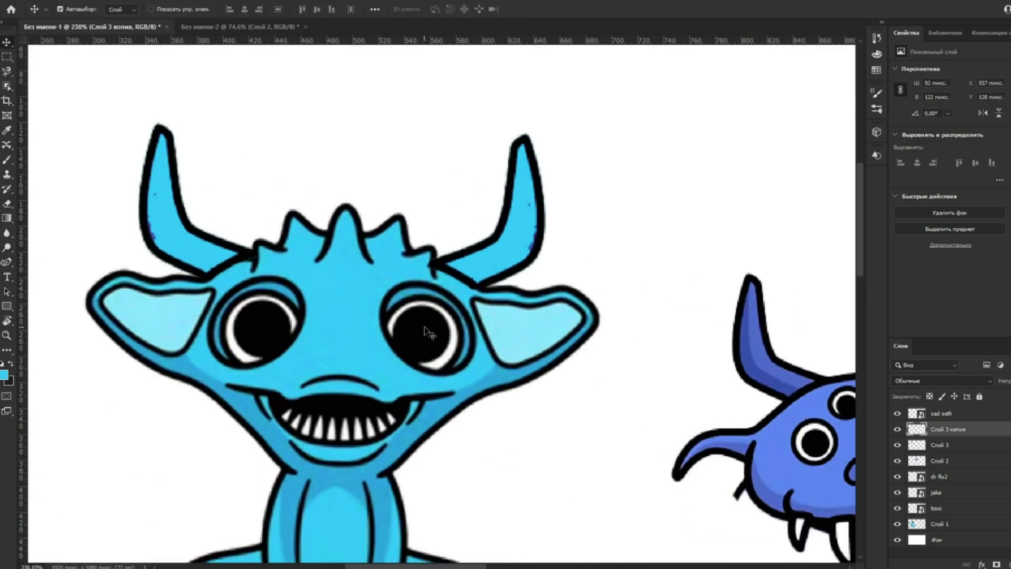
scroll(416, 321, "down", 4)
scroll(439, 253, "up", 1)
scroll(439, 252, "up", 3)
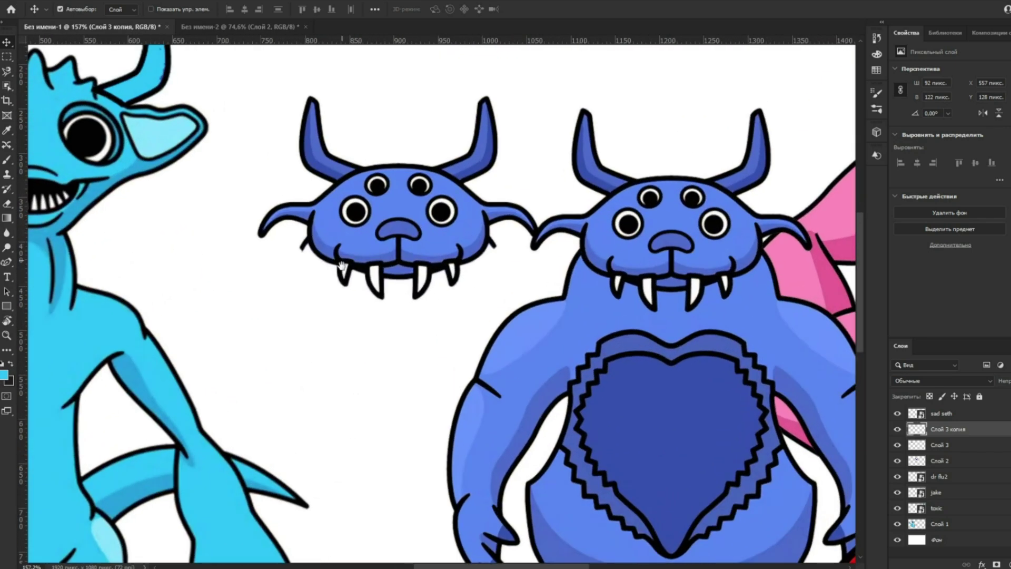
left_click(434, 255)
key("e")
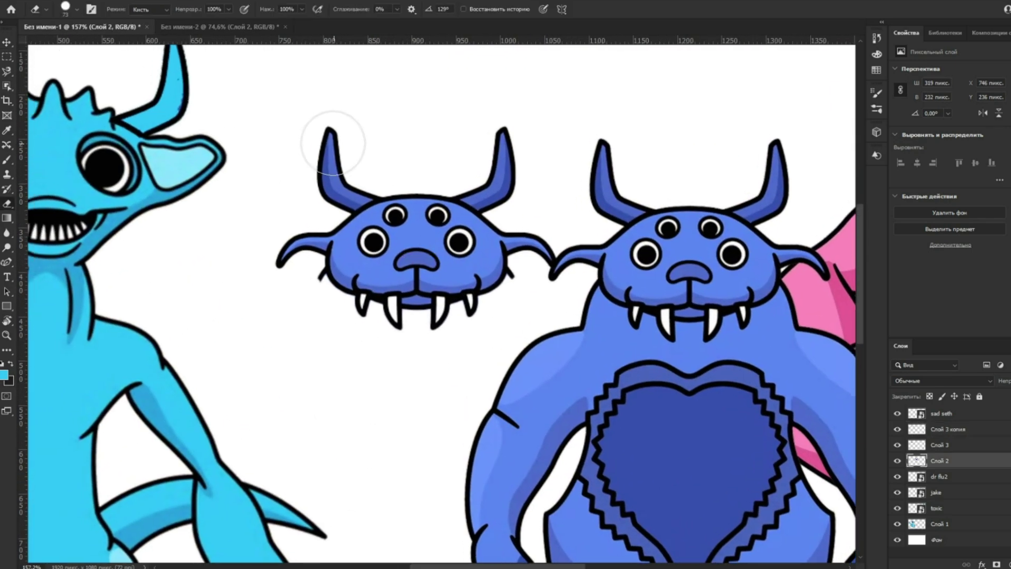
scroll(336, 178, "up", 3)
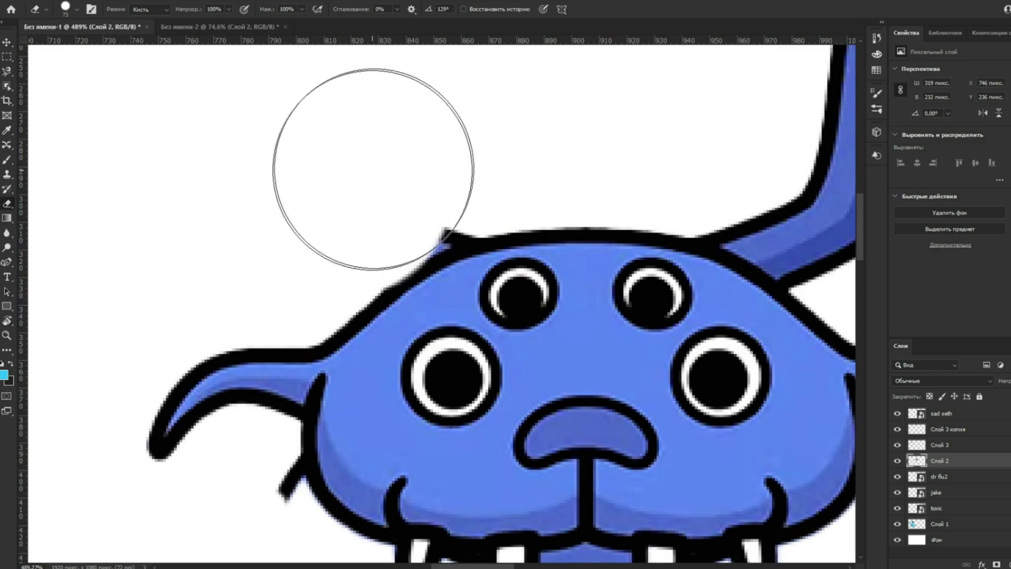
scroll(299, 169, "down", 1)
scroll(299, 169, "down", 5)
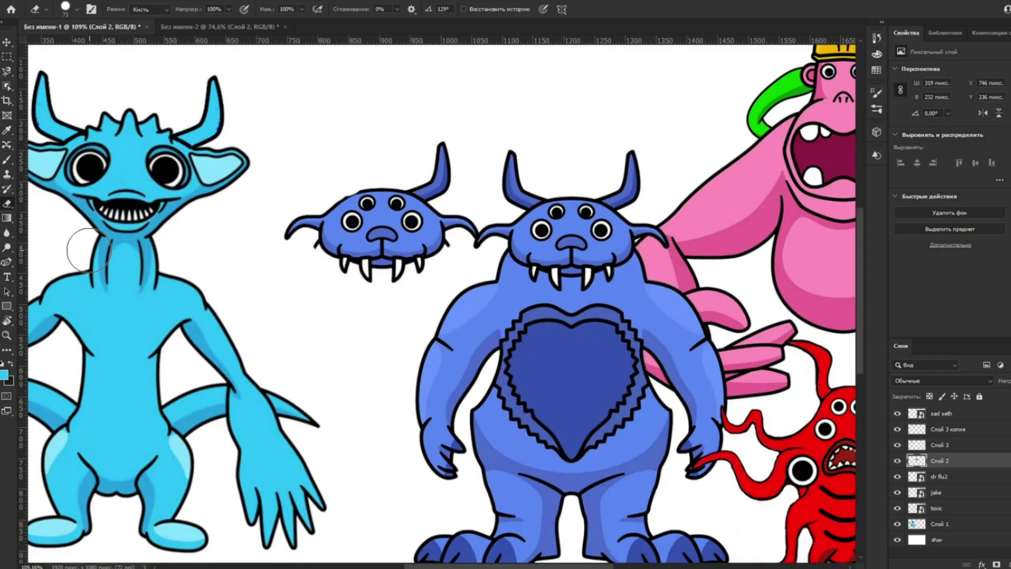
scroll(305, 225, "up", 3)
key("v")
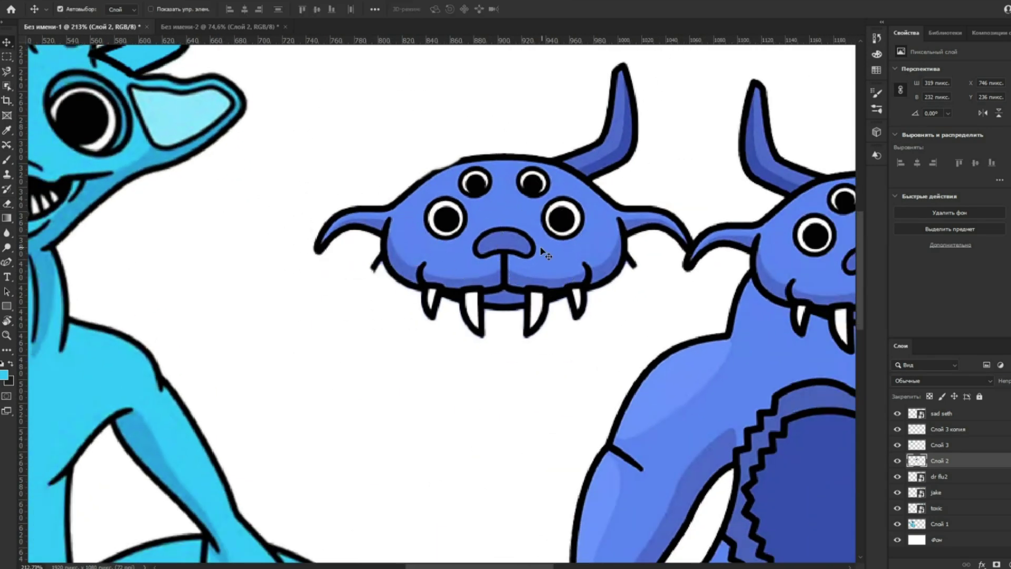
Erase the left ear, right horn, forehead and upper eyes of the copied blue head down to the nose level.
left_click_drag(577, 216, 505, 268)
scroll(305, 294, "up", 3)
key("e")
mouse_move(244, 378)
left_mouse_down()
mouse_move(221, 348)
mouse_move(240, 346)
left_mouse_up()
mouse_move(223, 270)
left_mouse_down()
mouse_move(265, 214)
mouse_move(342, 171)
mouse_move(391, 178)
mouse_move(421, 214)
mouse_move(374, 193)
mouse_move(654, 190)
mouse_move(591, 189)
mouse_move(753, 157)
left_mouse_up()
left_click_drag(599, 214, 329, 253)
scroll(513, 266, "down", 2)
left_click(485, 129)
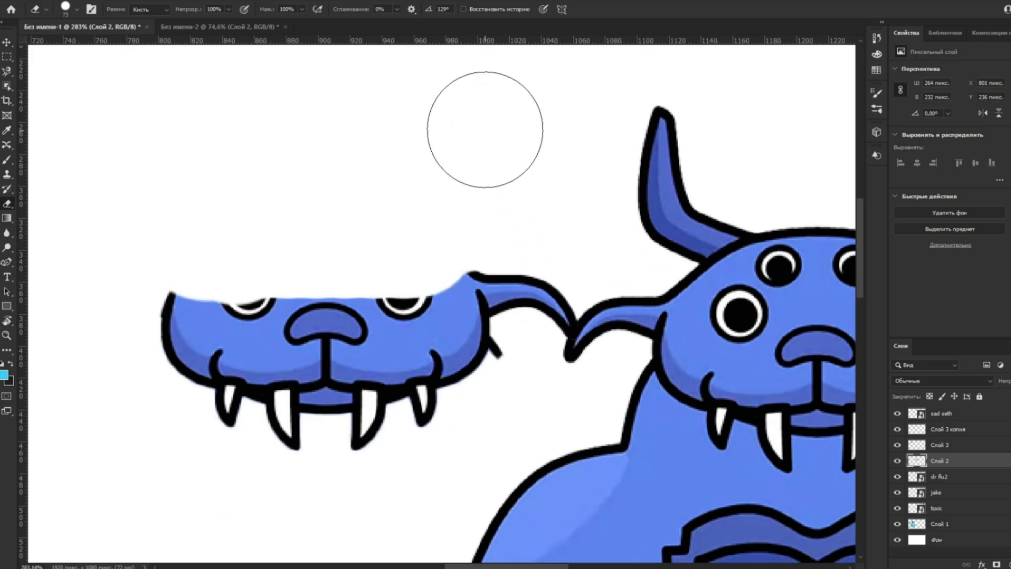
Erase the right ear and the remaining lower eyes so only the fanged muzzle is left.
scroll(550, 325, "up", 4)
scroll(550, 324, "up", 1)
mouse_move(550, 323)
left_mouse_down()
mouse_move(587, 291)
mouse_move(559, 261)
mouse_move(557, 354)
mouse_move(539, 381)
mouse_move(550, 315)
mouse_move(519, 209)
mouse_move(478, 158)
mouse_move(428, 148)
mouse_move(548, 264)
left_mouse_up()
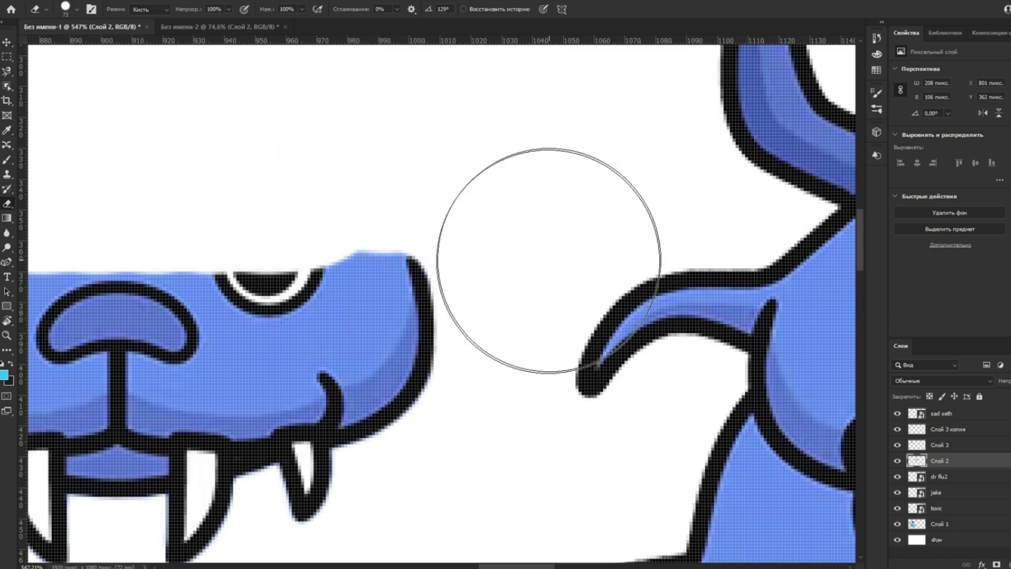
scroll(501, 271, "down", 5)
mouse_move(158, 226)
left_mouse_down()
mouse_move(356, 226)
mouse_move(334, 209)
left_mouse_up()
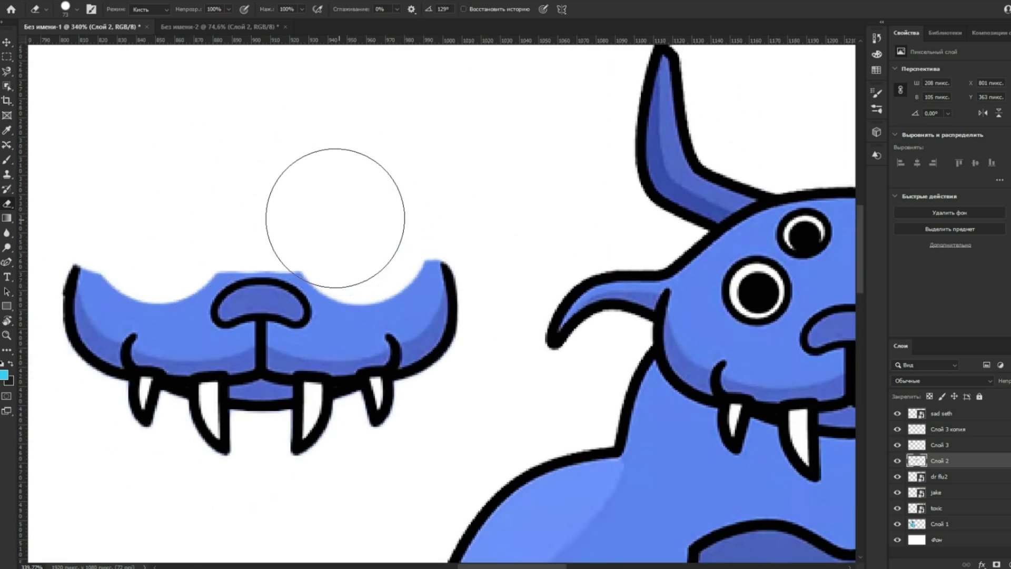
Draw a black outline across the open top of the muzzle with a small hard brush.
key("b")
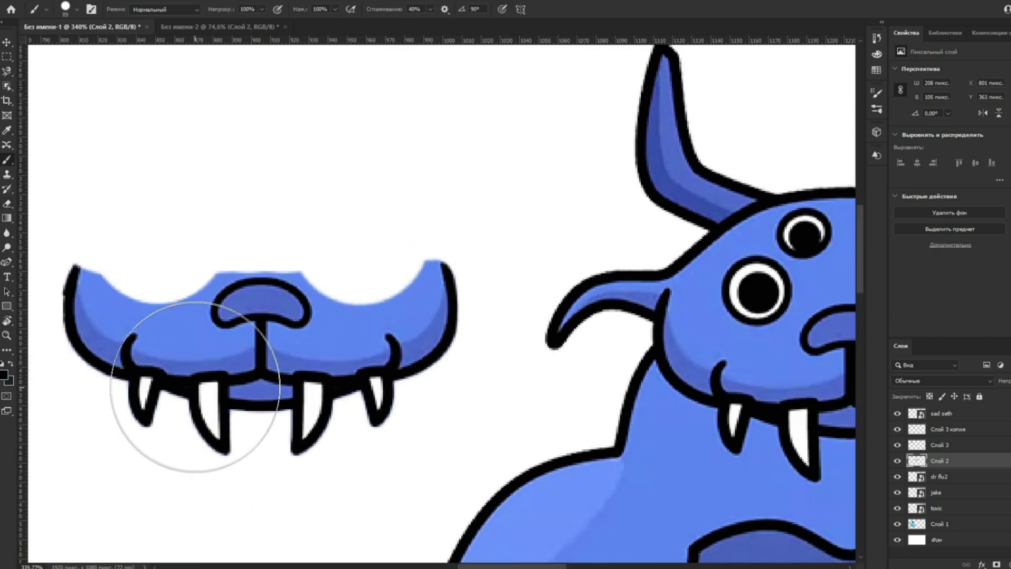
right_click(206, 369)
left_click(269, 396)
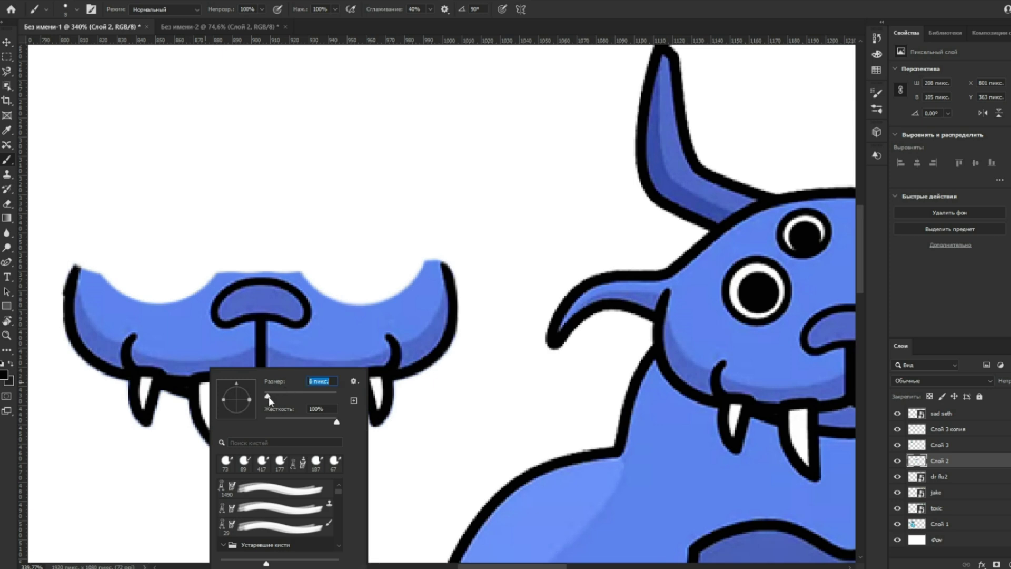
mouse_move(75, 268)
left_mouse_down()
mouse_move(134, 229)
mouse_move(421, 235)
left_mouse_up()
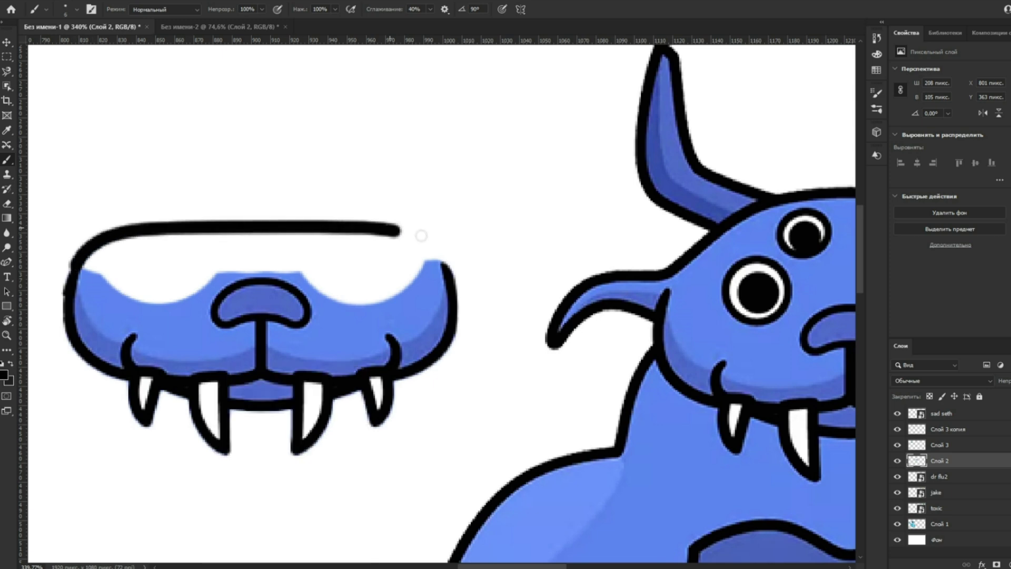
left_click_drag(447, 267, 449, 273)
Duplicate the muzzle, shrink the duplicate to 108 × 66 px, and place its layer beneath the full-size muzzle layer.
scroll(463, 299, "down", 6)
key("v")
left_click_drag(432, 315, 402, 394)
key("ctrl+t")
left_click_drag(433, 353, 373, 391)
key("Return")
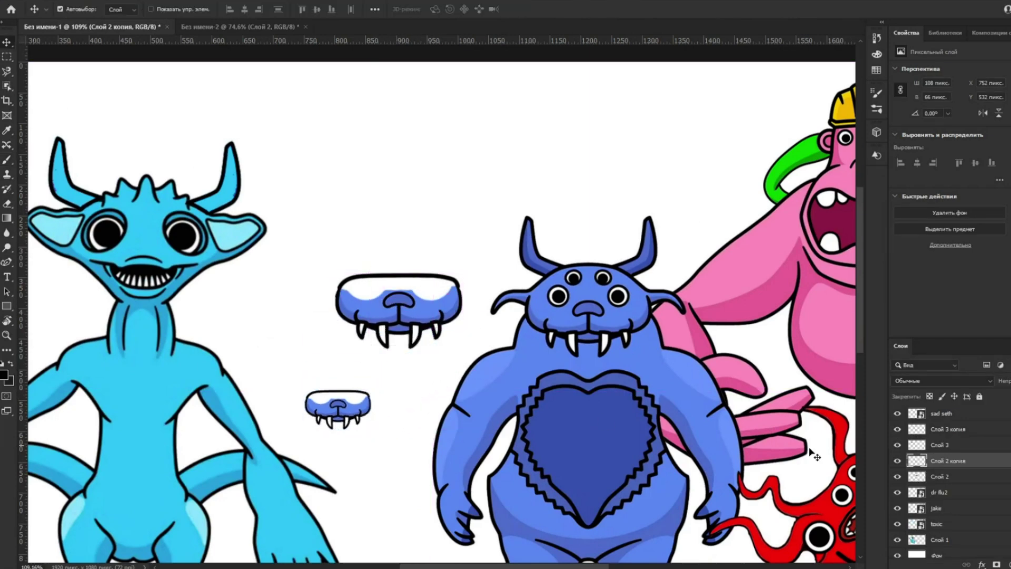
left_click_drag(957, 481, 957, 481)
Set the brush to the cyan skin colour at a size of 114 px.
key("b")
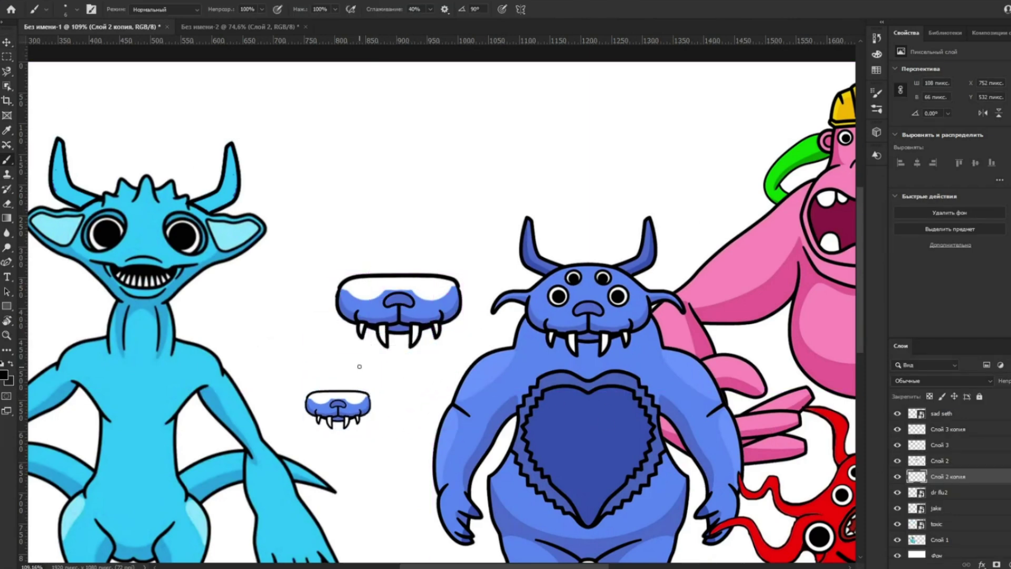
right_click(357, 394)
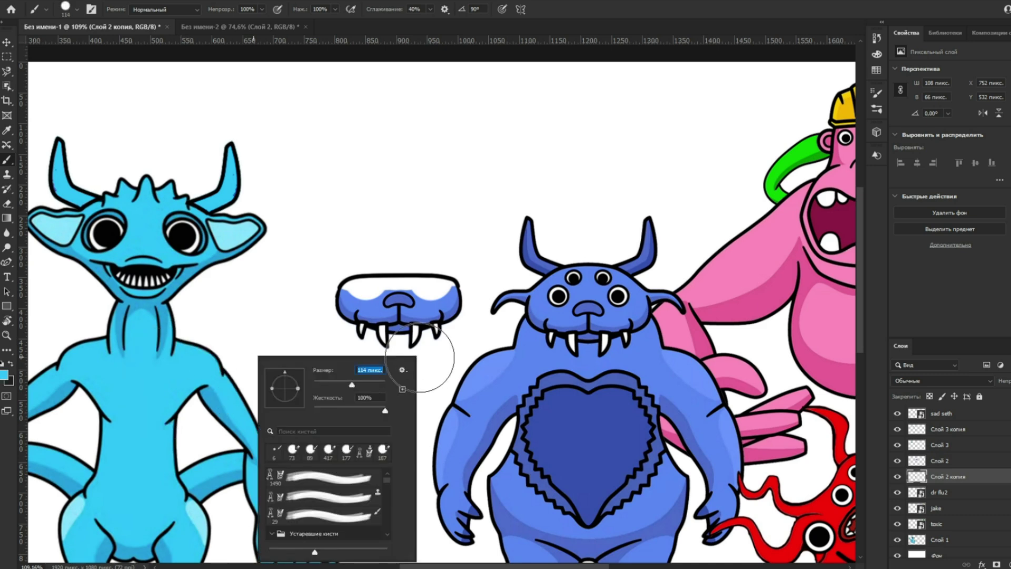
left_click(6, 42)
left_click(532, 212)
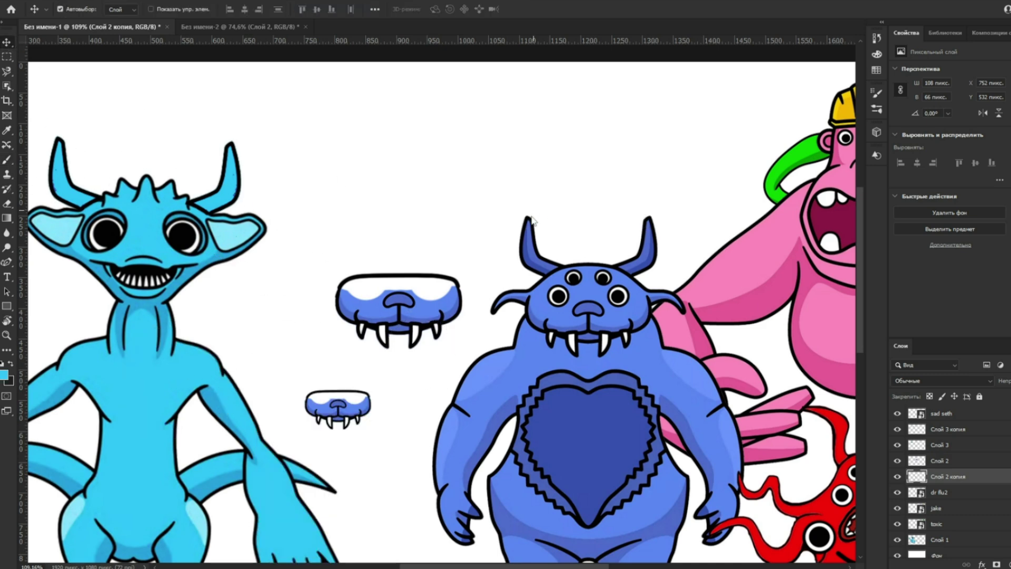
Remove the main blue fill from the full-size muzzle with the Magic Eraser.
key("e")
right_click(7, 207)
left_click(52, 232)
scroll(397, 331, "up", 3)
key("alt+]")
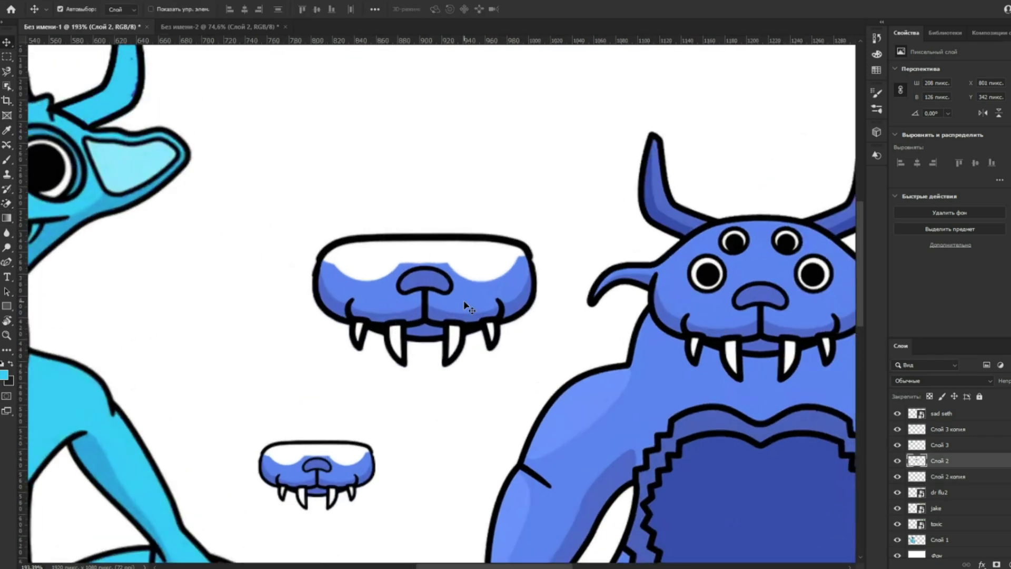
left_click(469, 295)
scroll(450, 298, "down", 3)
key("v")
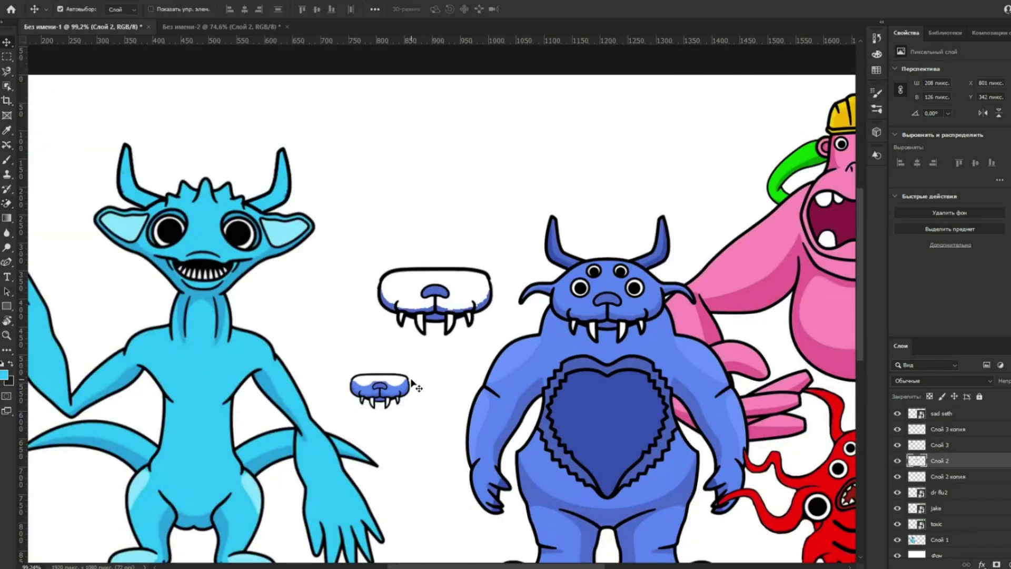
Paint cyan behind the full-size muzzle outline on the lower duplicate layer.
key("b")
key("alt+[")
mouse_move(368, 289)
left_mouse_down()
mouse_move(470, 304)
mouse_move(411, 284)
left_mouse_up()
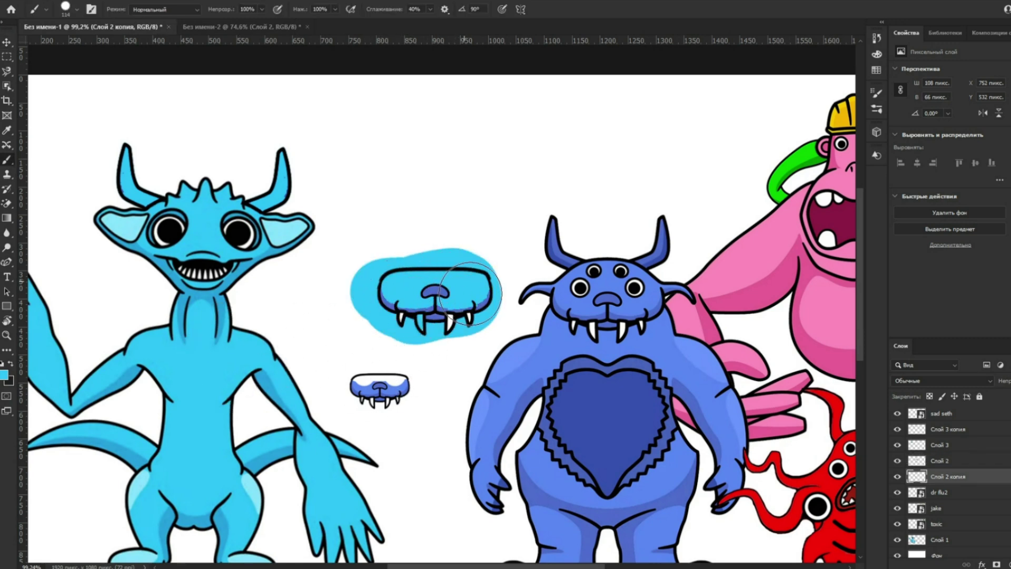
scroll(463, 325, "up", 2)
scroll(468, 324, "down", 2)
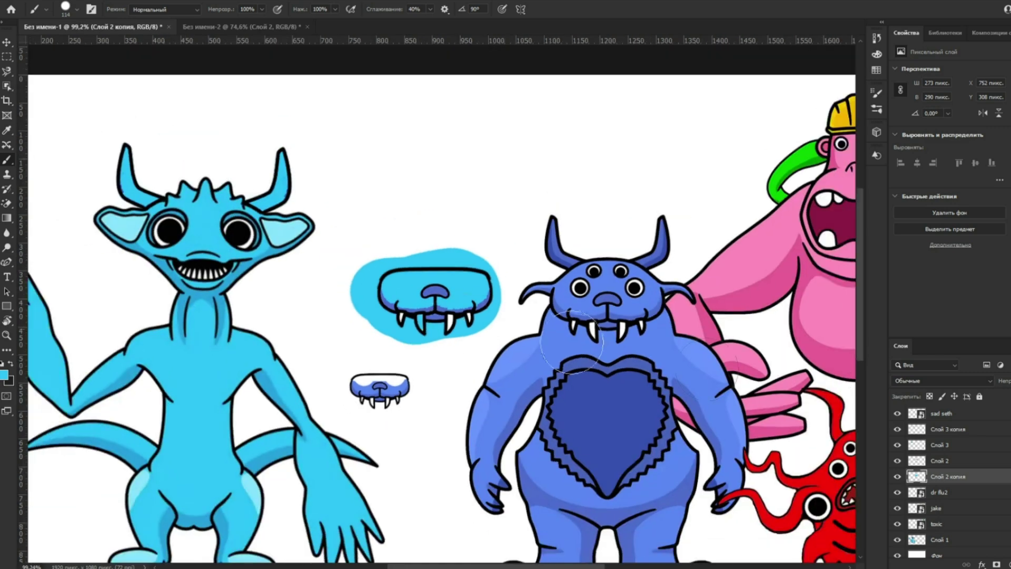
Merge the painted duplicate with the full-size muzzle layer and remove the surplus cyan around the muzzle with the Magic Eraser.
left_click(956, 462, "shift")
right_click(956, 463)
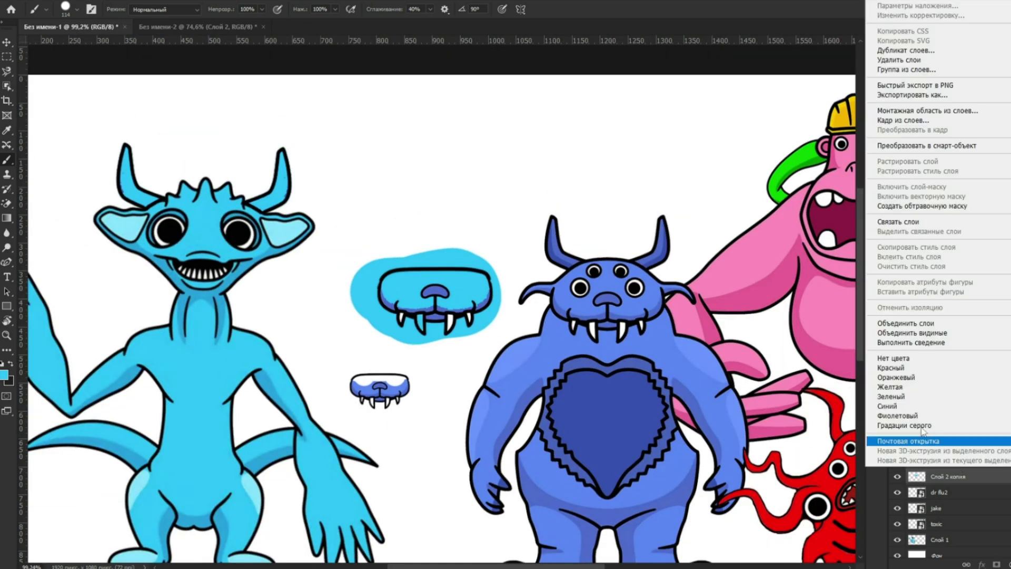
left_click(905, 323)
key("e")
left_click(454, 264)
Remove the dark blue shading and nose fill from the muzzle with the Magic Eraser.
scroll(446, 299, "up", 6)
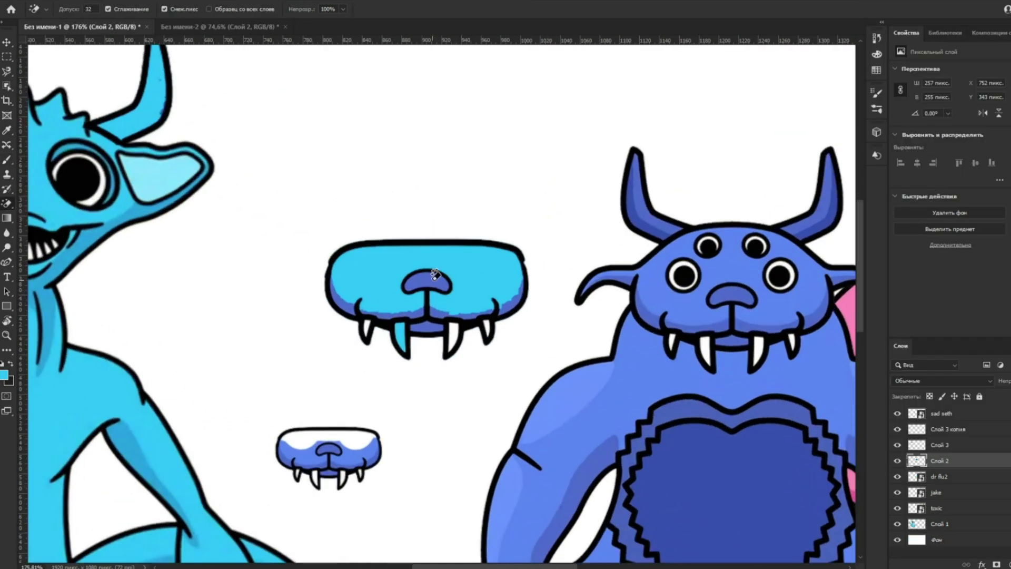
left_click(436, 289)
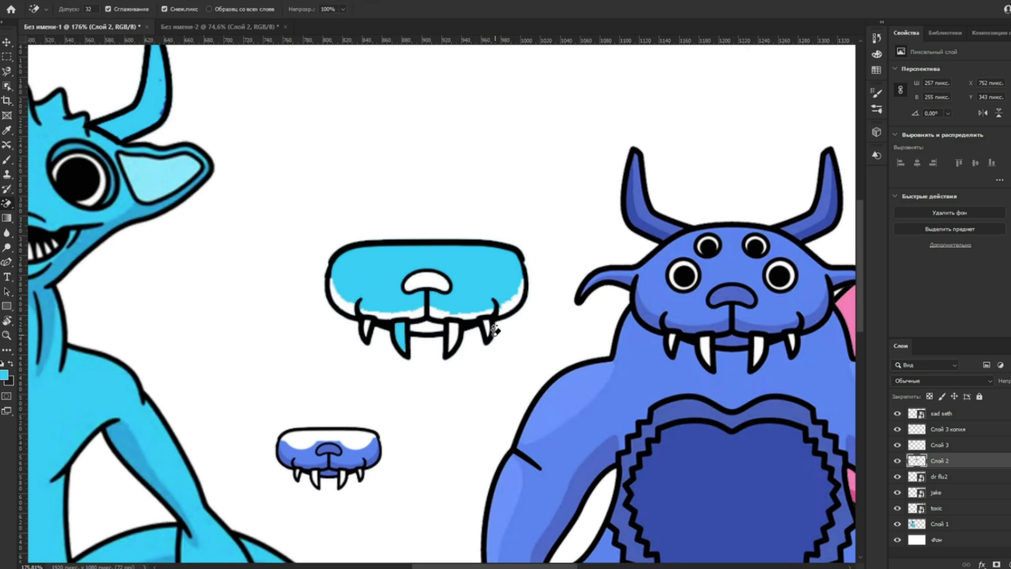
scroll(478, 336, "down", 4)
Duplicate the muzzle, shrink the duplicate to 93 × 92 px, and place its layer beneath the muzzle layer.
key("b")
key("v")
key("m")
key("v")
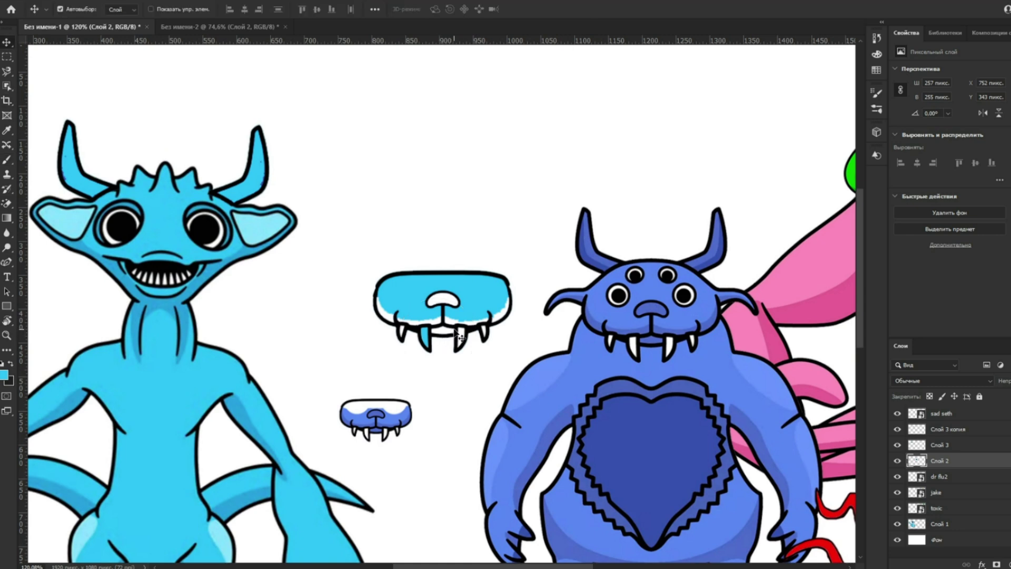
left_click_drag(470, 316, 456, 360, "alt")
key("ctrl+t")
left_click_drag(499, 314, 444, 407)
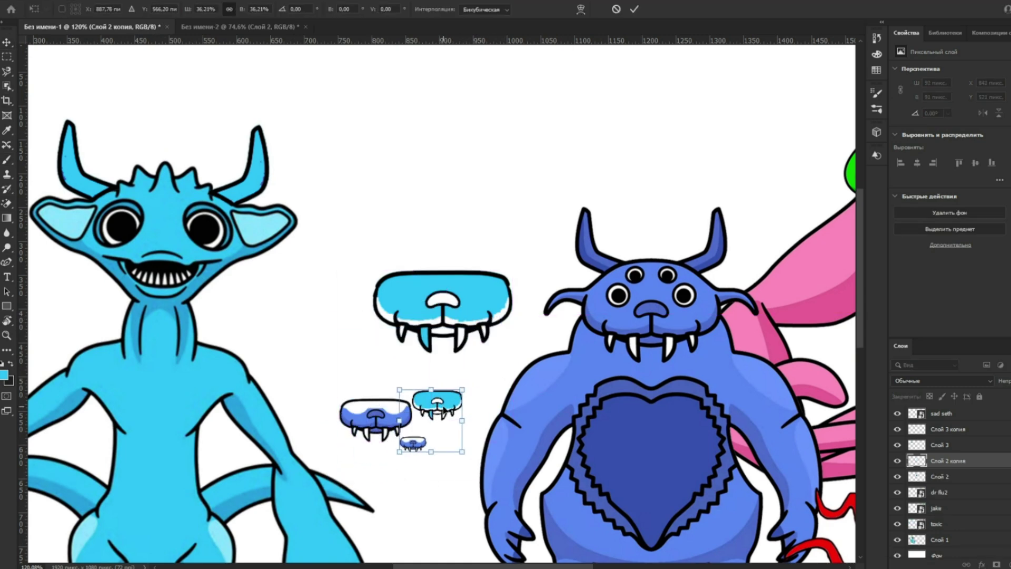
key("Return")
left_click_drag(958, 470, 959, 479)
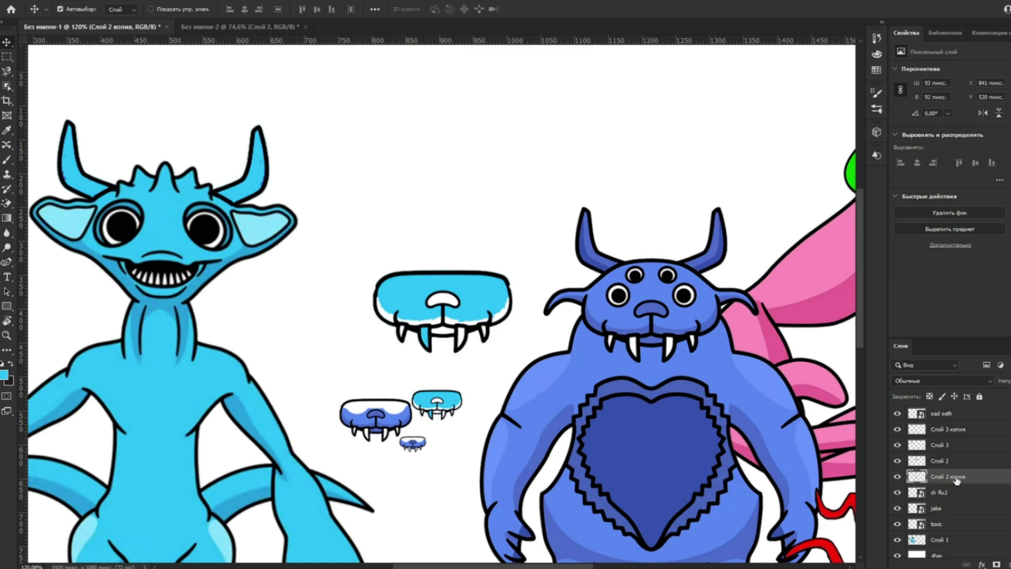
Paint a darker cyan behind the muzzle outline on the lower duplicate layer and merge the two muzzle layers.
key("b")
mouse_move(363, 316)
left_mouse_down()
mouse_move(432, 313)
mouse_move(481, 303)
left_mouse_up()
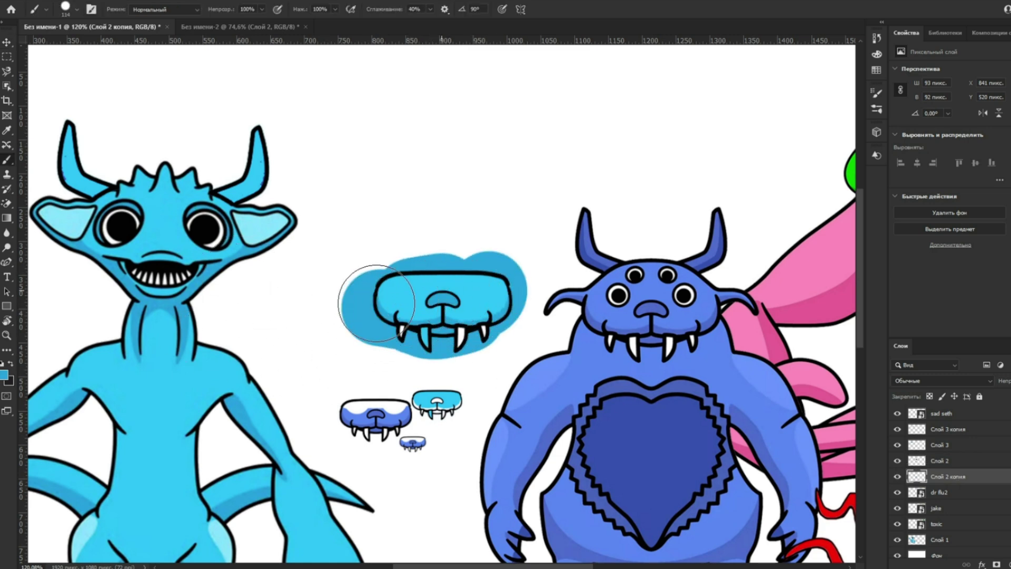
left_click(962, 465, "ctrl")
right_click(961, 465)
left_click(913, 323)
Erase the surplus darker cyan around the muzzle and the small leftover muzzle copies below it.
key("e")
left_click(511, 270)
key("v")
key("e")
left_click_drag(316, 402, 358, 412)
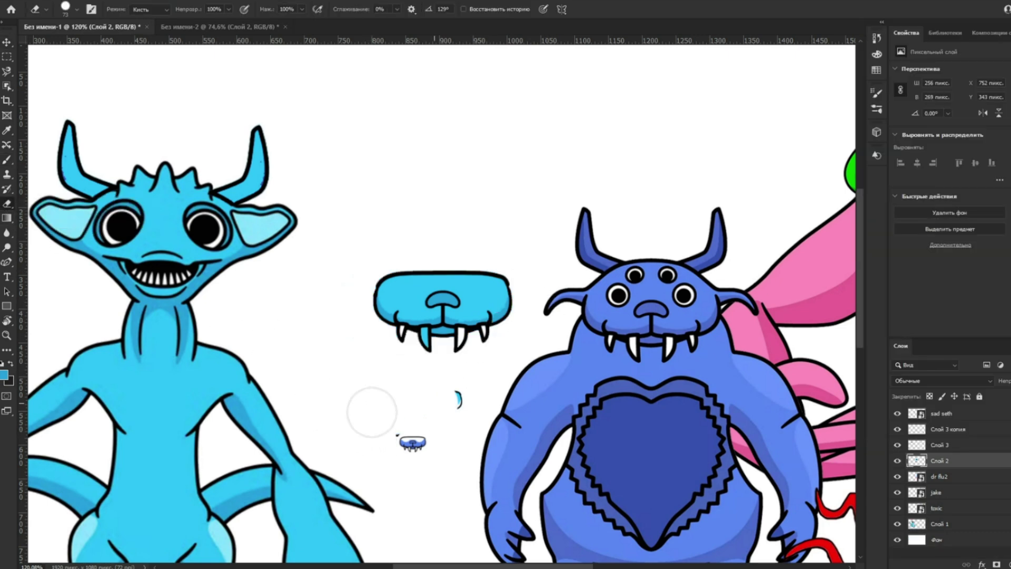
Move the recoloured muzzle onto the lower part of the cyan monster's face, over its original mouth.
key("v")
mouse_move(445, 306)
left_mouse_down()
mouse_move(181, 308)
mouse_move(428, 309)
left_mouse_up()
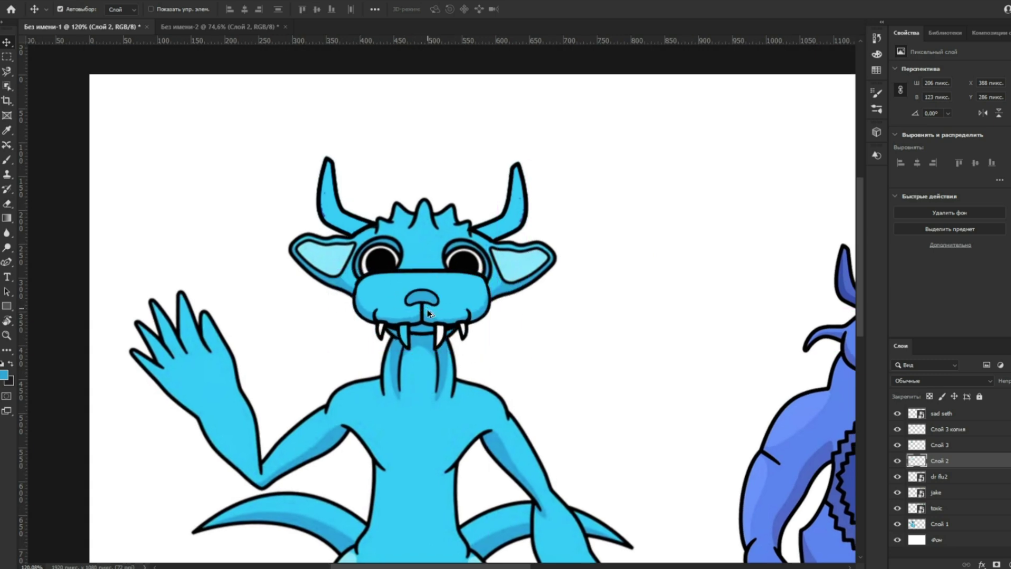
scroll(430, 312, "up", 3)
mouse_move(430, 306)
left_mouse_down()
mouse_move(568, 308)
mouse_move(439, 313)
mouse_move(431, 328)
left_mouse_up()
Erase the muzzle's upper outline where it crosses the cyan monster's face and undo the last eraser stroke.
key("e")
left_click(347, 258)
left_click_drag(388, 254, 459, 255)
key("ctrl+z")
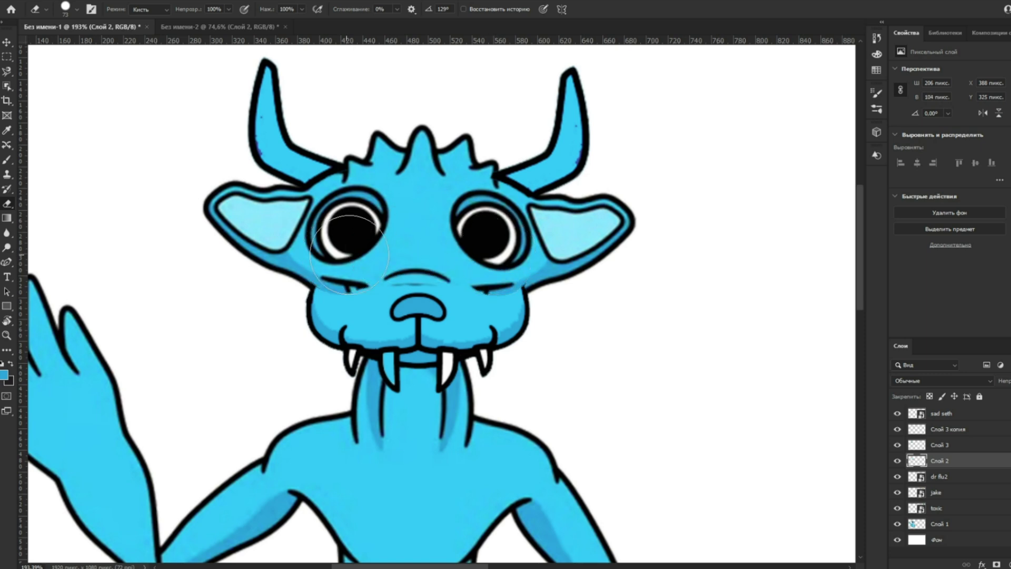
key("v")
scroll(420, 273, "down", 8)
scroll(438, 295, "up", 9)
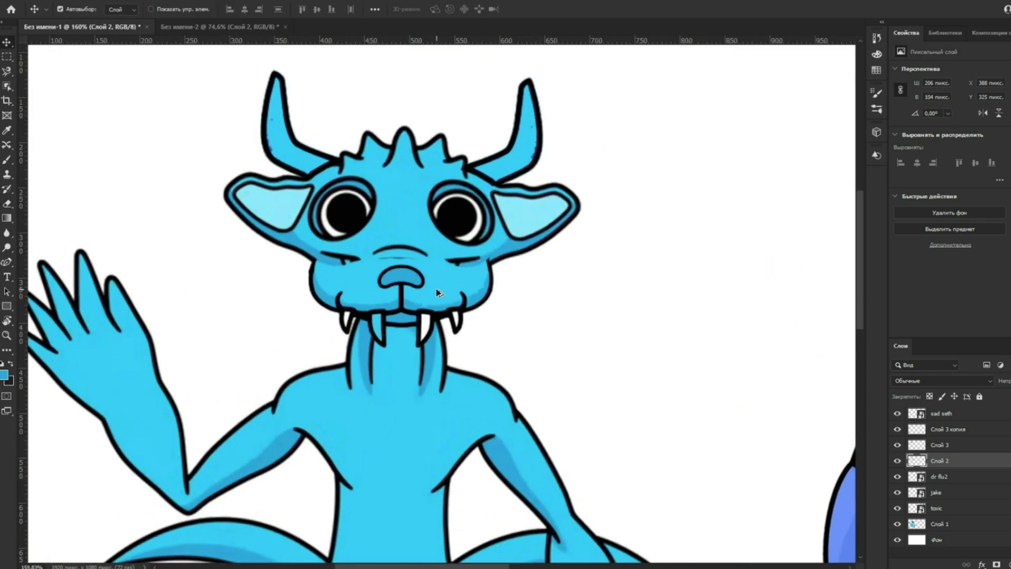
Remove the cyan fill from the large fang with the Magic Eraser and duplicate the muzzle on the empty canvas beside the monster.
key("e")
right_click(6, 209)
left_click(73, 226)
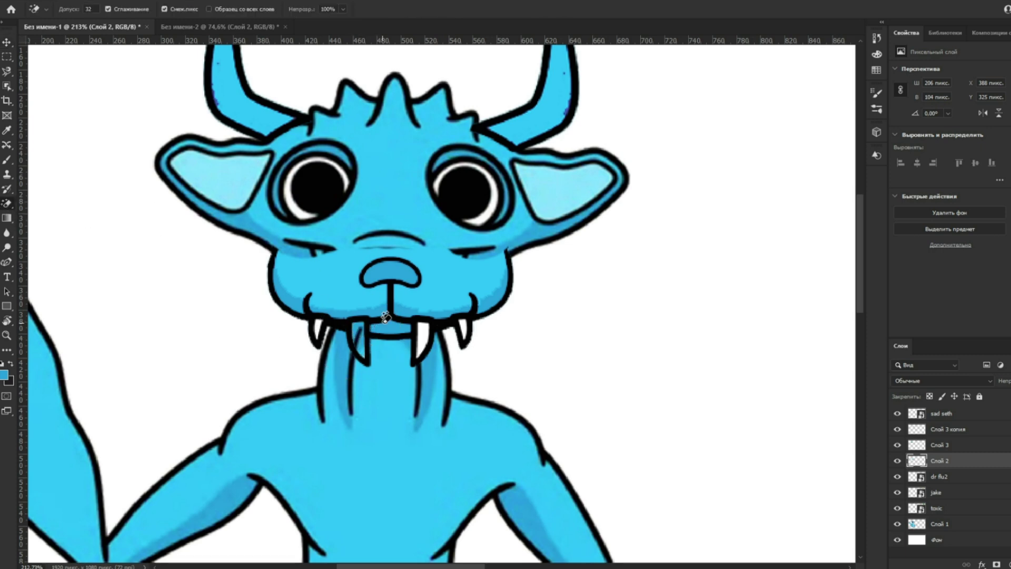
key("v")
mouse_move(373, 320)
left_mouse_down()
mouse_move(684, 320)
mouse_move(452, 295)
mouse_move(500, 282)
mouse_move(523, 412)
left_mouse_up()
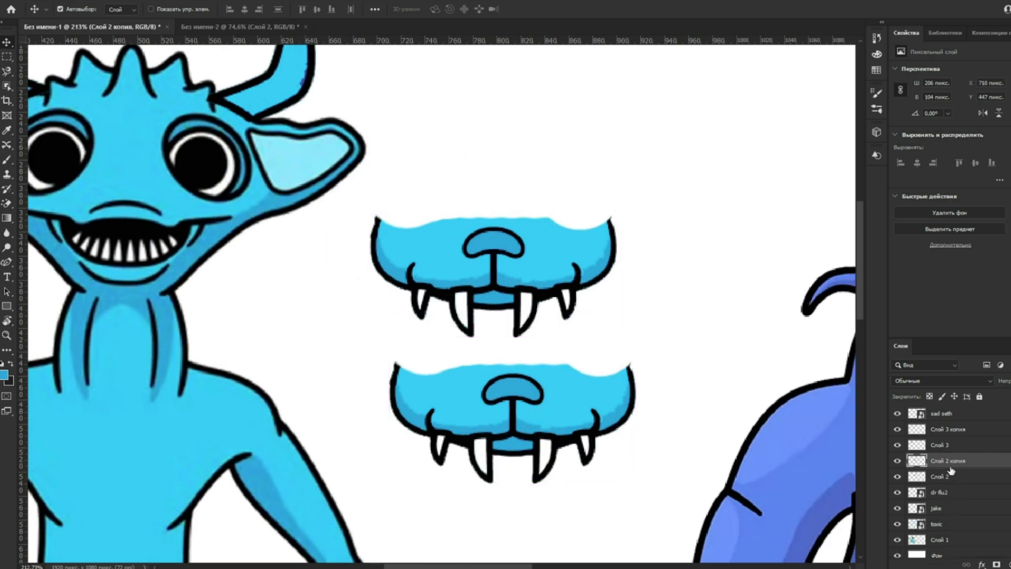
key("b")
left_click(470, 275)
left_click(495, 424)
key("ctrl+z")
key("ctrl+z")
Place the duplicate muzzle layer beneath the original muzzle layer and paint white behind the fangs on it.
key("v")
left_click(565, 269)
left_click(570, 379)
left_click(544, 270)
left_click_drag(947, 466, 956, 491)
key("b")
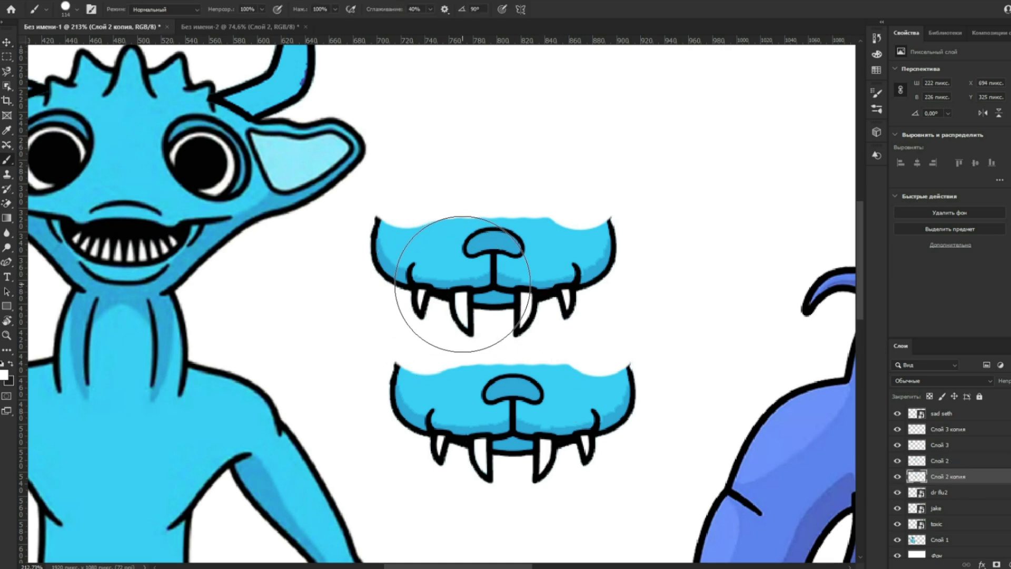
Merge the two muzzle layers and erase the duplicate muzzle at the lower position.
left_click(954, 464, "shift")
right_click(954, 464)
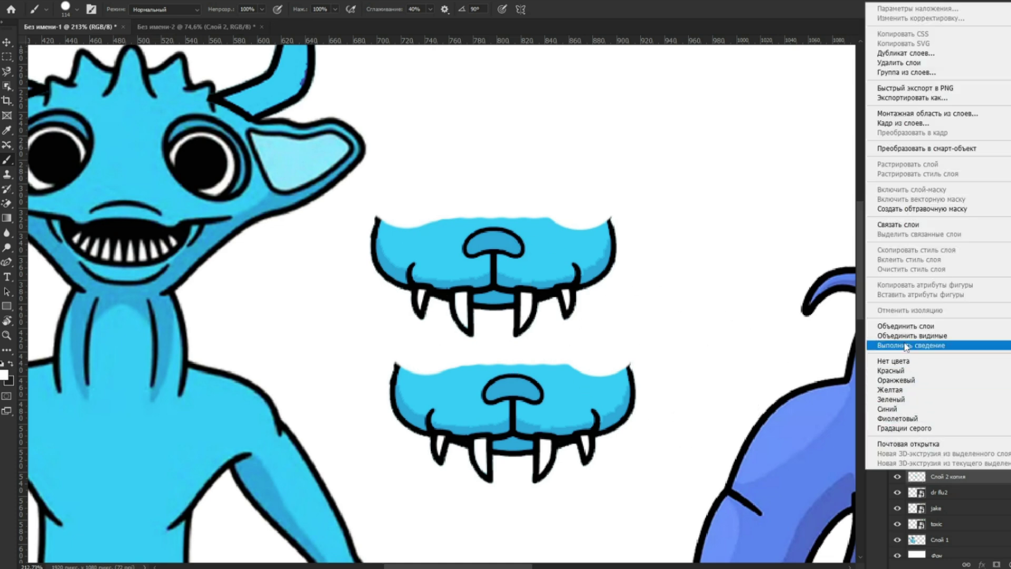
left_click(904, 328)
mouse_move(395, 417)
left_mouse_down()
mouse_move(596, 416)
mouse_move(617, 399)
left_mouse_up()
Move the muzzle back onto the cyan monster's lower face and clear the leftover paint around it.
key("v")
left_click_drag(490, 257, 152, 232)
left_click_drag(190, 343, 426, 329)
key("e")
left_click(341, 267)
key("Delete")
key("ctrl+d")
key("v")
left_click_drag(391, 235, 363, 248)
scroll(363, 245, "down", 3)
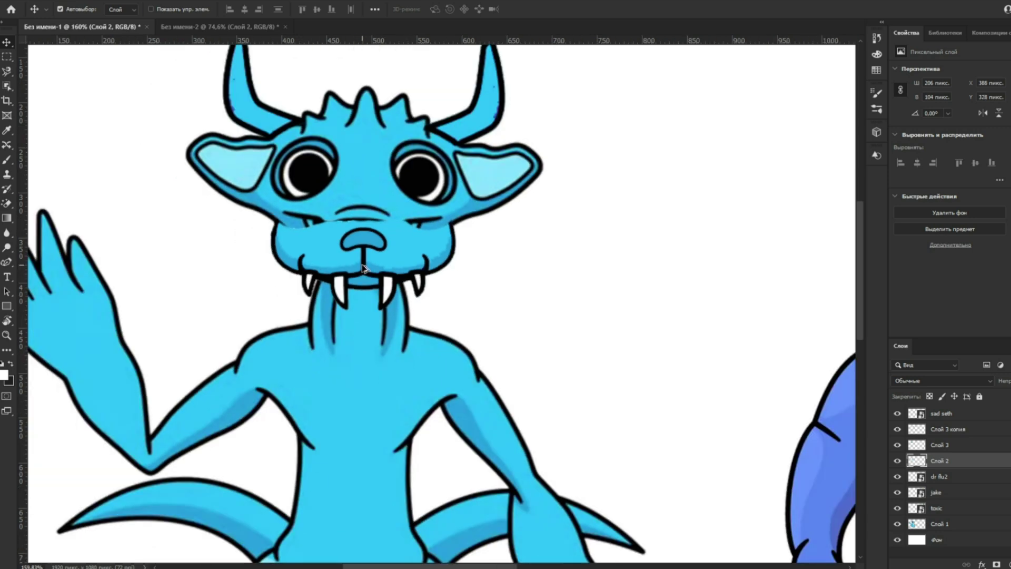
Paint the sampled cyan skin colour over the monster's original eyes and mouth remnants on the body layer with a 36 px brush.
scroll(321, 192, "up", 2)
left_click(366, 207)
key("b")
left_click(379, 188, "alt")
left_click_drag(365, 193, 363, 199)
right_click(345, 199)
type("36 пикс.")
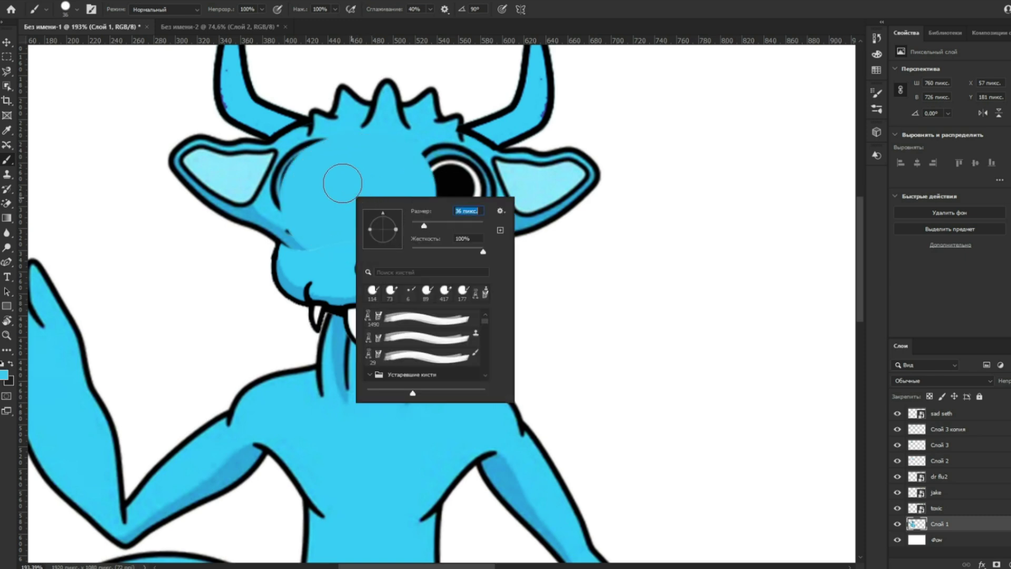
key("Return")
scroll(296, 170, "up", 4)
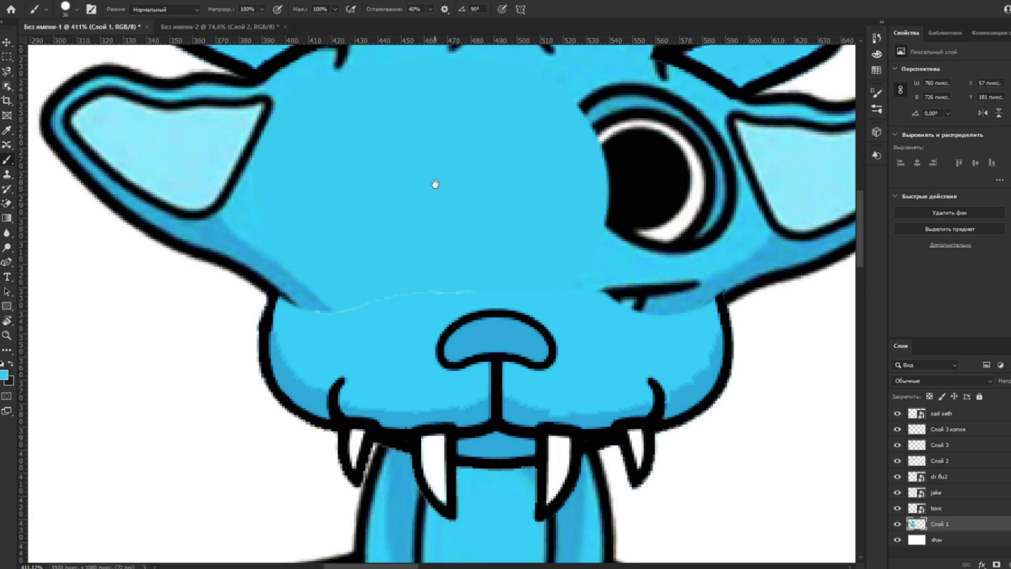
left_click_drag(435, 184, 277, 266)
mouse_move(395, 219)
left_mouse_down()
mouse_move(481, 196)
mouse_move(524, 232)
mouse_move(544, 290)
mouse_move(468, 282)
left_mouse_up()
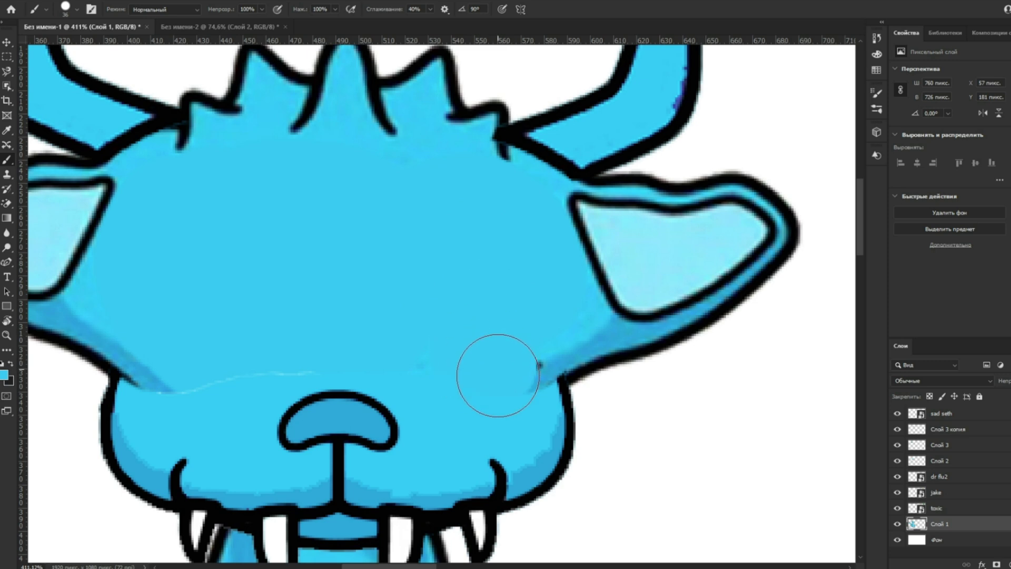
Paint cyan over the seam between the muzzle and the face on the muzzle layer.
left_click(235, 409, "ctrl")
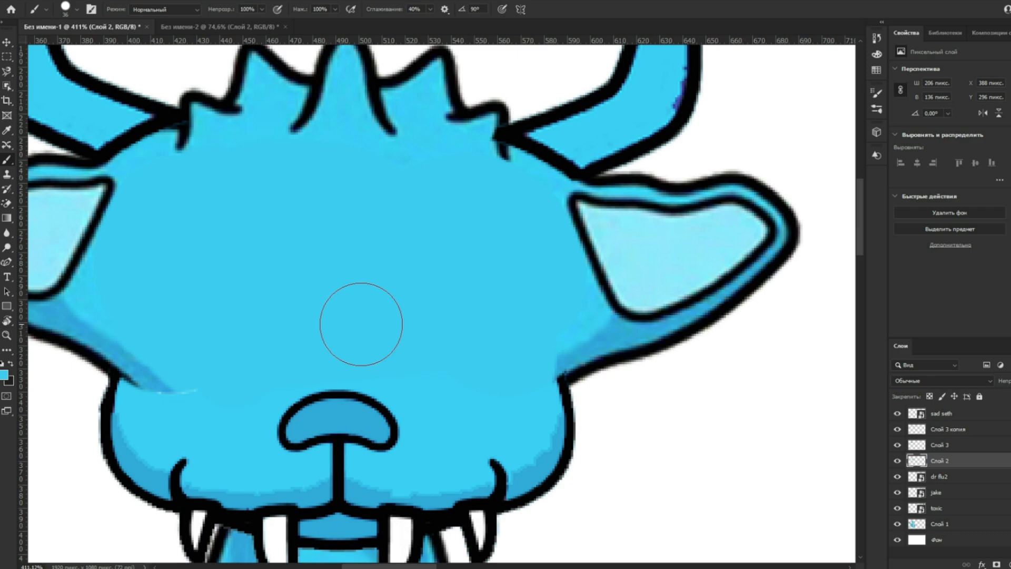
scroll(221, 342, "down", 4)
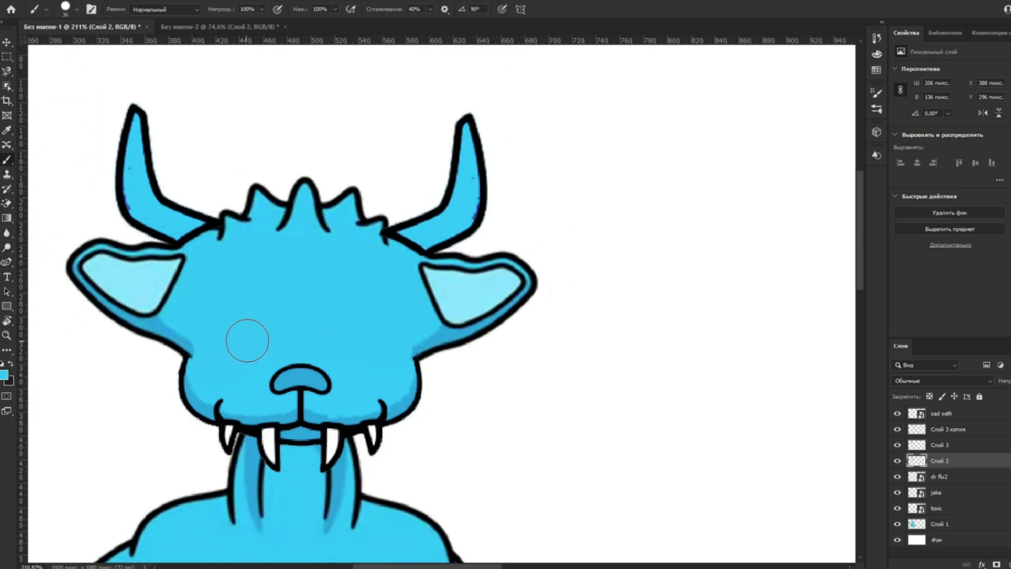
Enlarge the red monster to 559 × 517 px.
scroll(345, 290, "down", 13)
key("v")
scroll(304, 238, "up", 7)
left_click_drag(365, 288, 325, 272)
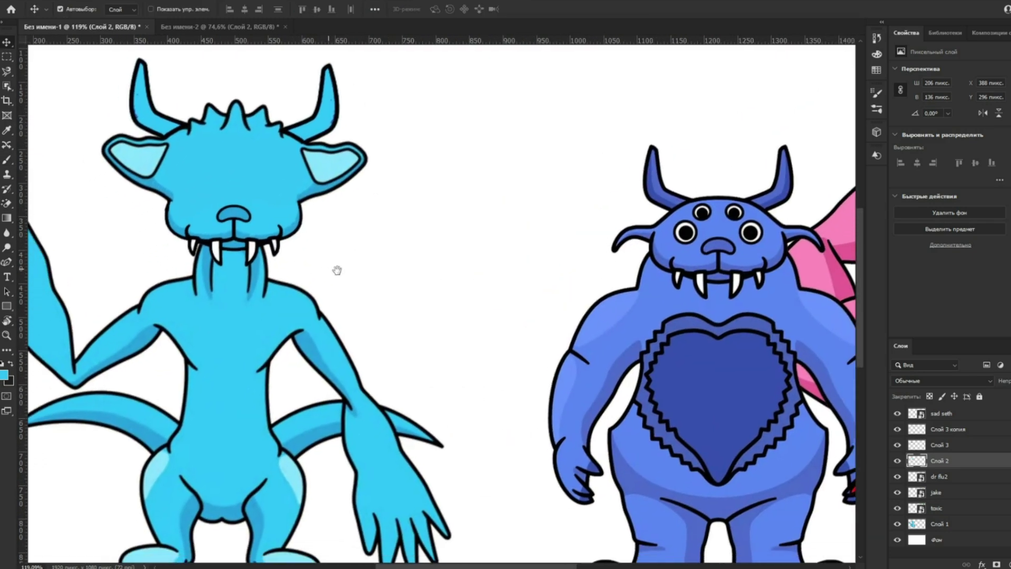
scroll(324, 272, "down", 3)
scroll(375, 273, "up", 1)
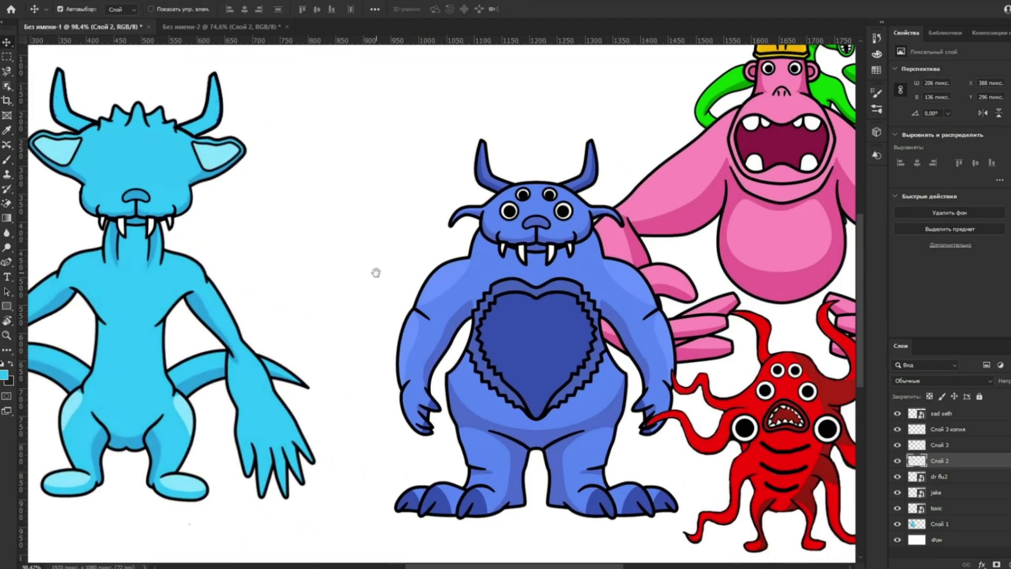
scroll(545, 287, "down", 1)
scroll(770, 372, "up", 7)
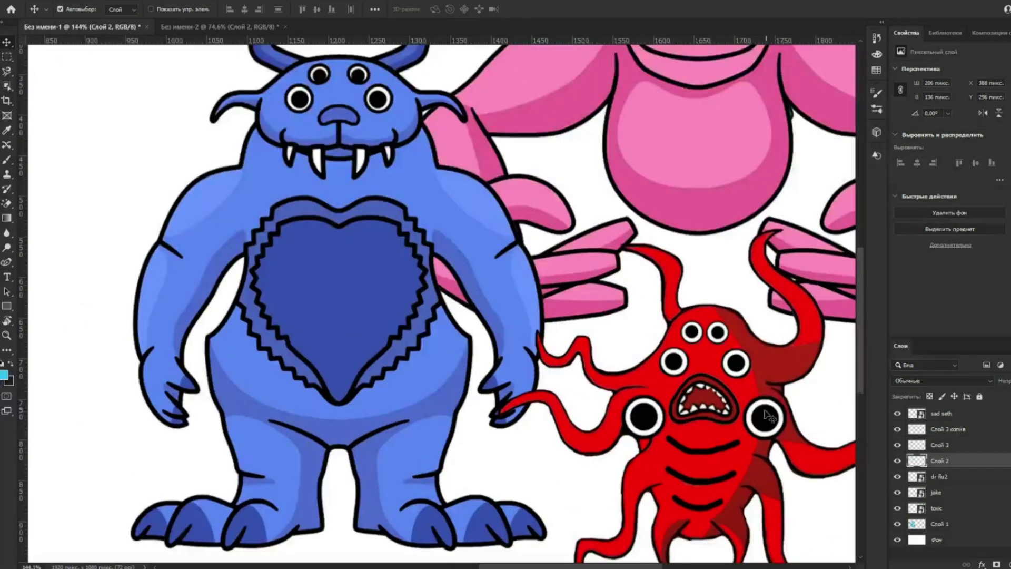
left_click_drag(769, 373, 739, 328)
left_click(729, 318)
key("ctrl+t")
left_click_drag(288, 148, 188, 91)
key("Return")
Select the red monster's left medium-sized eye and copy it to a new layer.
key("w")
left_click_drag(522, 310, 596, 372)
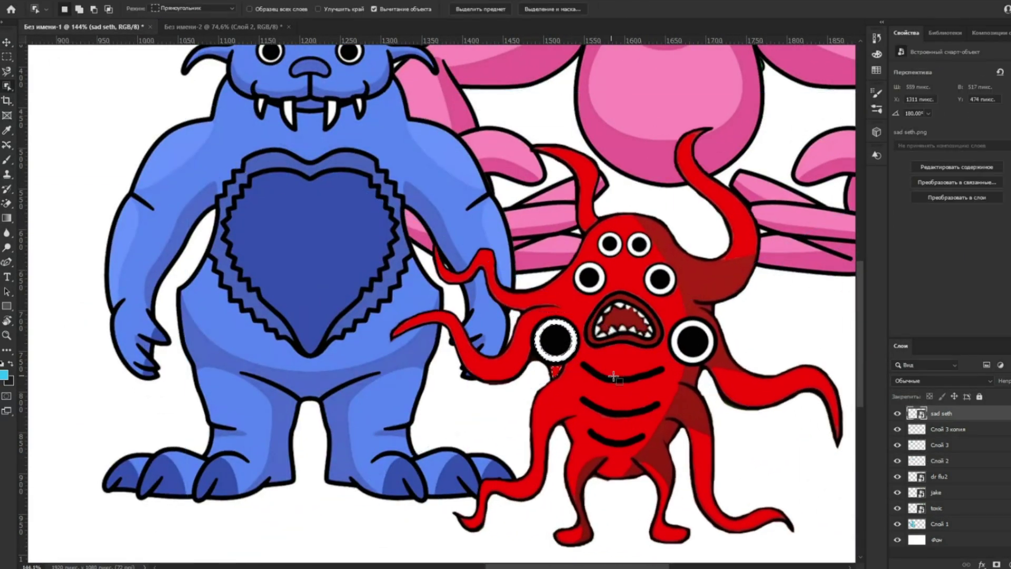
key("j")
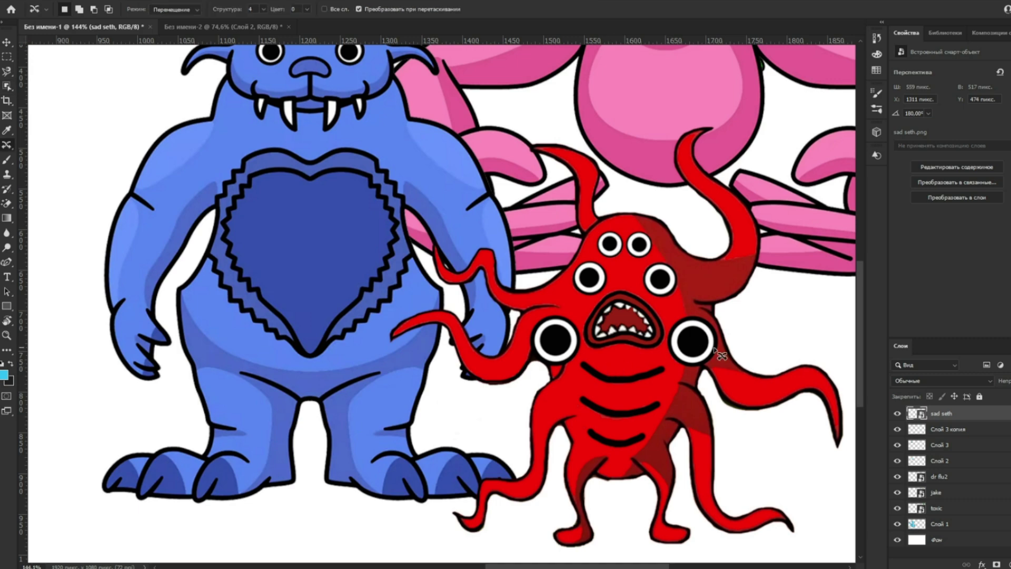
scroll(716, 316, "up", 3)
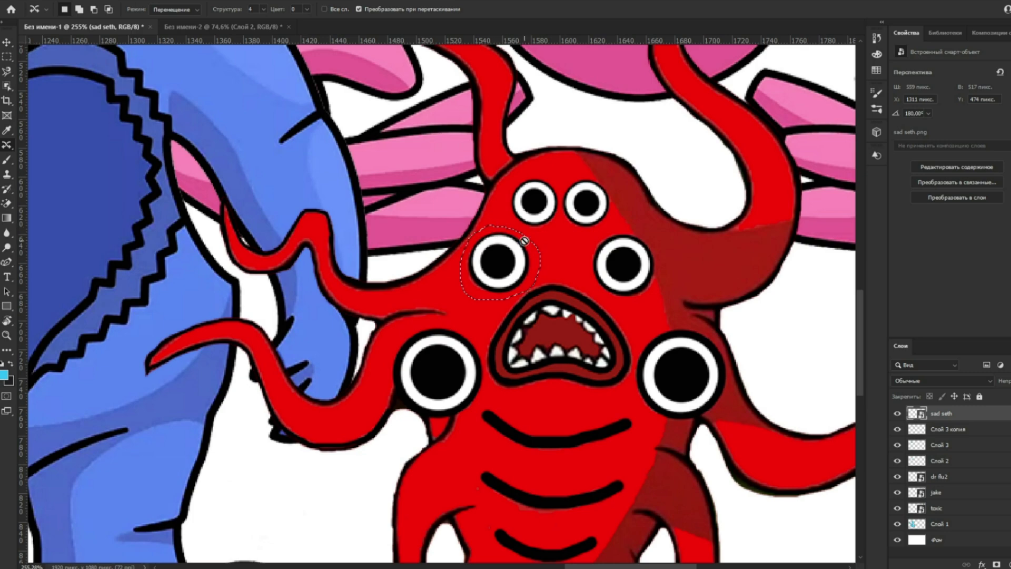
key("ctrl+j")
Move the copied eye onto the cyan monster's blank face.
key("v")
left_click_drag(528, 265, 461, 280)
scroll(458, 310, "down", 13)
left_click_drag(679, 366, 354, 200)
scroll(331, 202, "up", 3)
key("w")
key("v")
key("ctrl+0")
Move the red monster up into the space between the cyan and blue monsters.
left_click_drag(688, 392, 434, 205)
scroll(284, 206, "up", 4)
left_click_drag(284, 207, 368, 274)
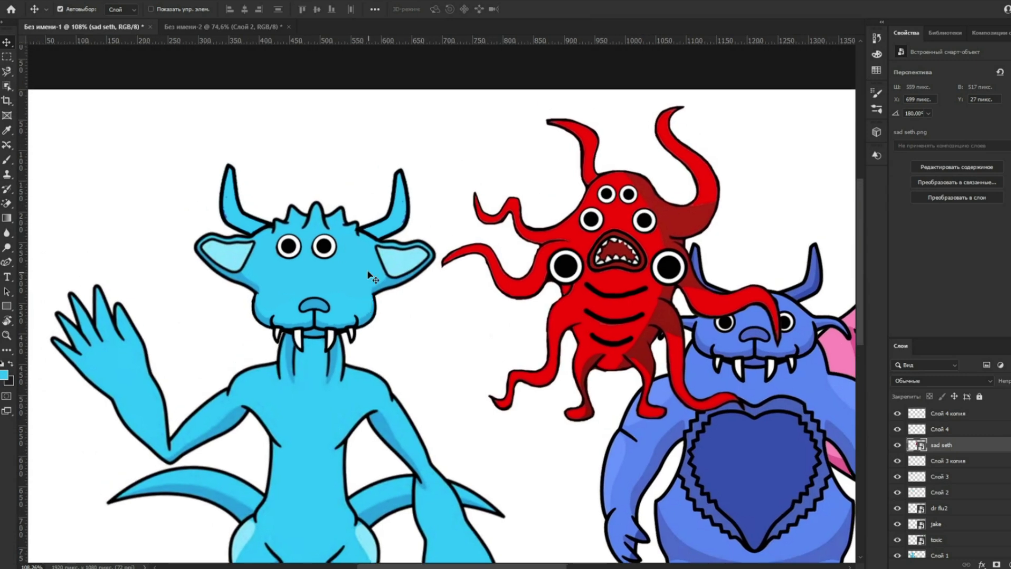
Adjust the spacing of the two eyes on the cyan monster's forehead and resize the left one.
scroll(368, 277, "up", 3)
mouse_move(310, 243)
left_mouse_down()
mouse_move(371, 301)
mouse_move(354, 268)
mouse_move(322, 244)
left_mouse_up()
left_click(263, 239)
key("ctrl+t")
left_click_drag(271, 216, 260, 228)
key("Return")
Duplicate and arrange the eyes as a small, close-set pair on the forehead with a larger, wider pair below.
left_click_drag(318, 239, 332, 284)
left_click_drag(255, 242, 325, 229)
left_click_drag(260, 230, 279, 230)
left_click_drag(308, 233, 298, 231)
left_click_drag(332, 283, 248, 263)
left_click_drag(323, 281, 343, 266)
scroll(308, 296, "down", 4)
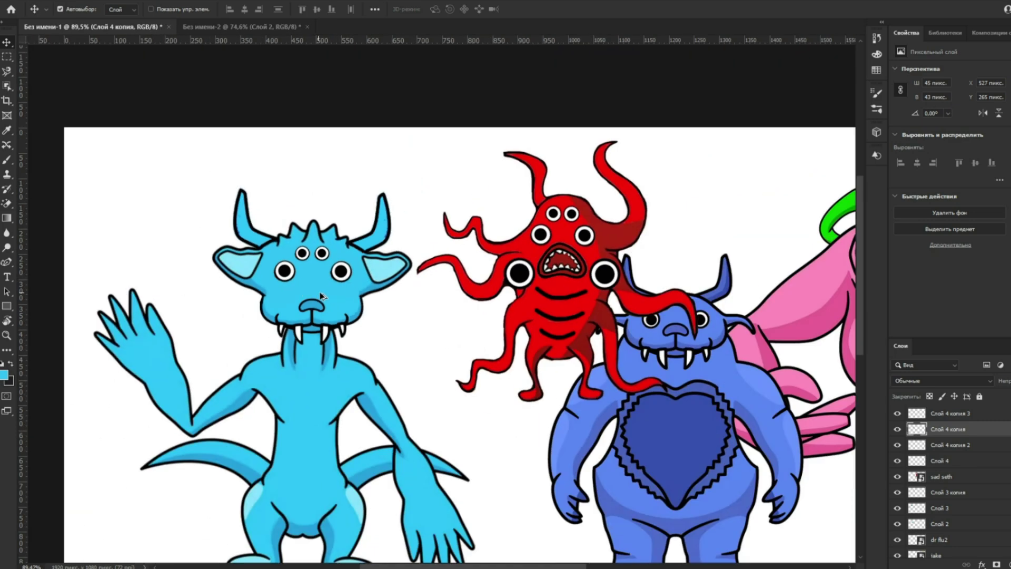
Add a third, larger pair of eyes, 57 × 55 px each, on the cyan monster's cheeks beside the nose.
scroll(314, 293, "up", 3)
left_click_drag(269, 263, 375, 310)
key("ctrl+t")
key("Return")
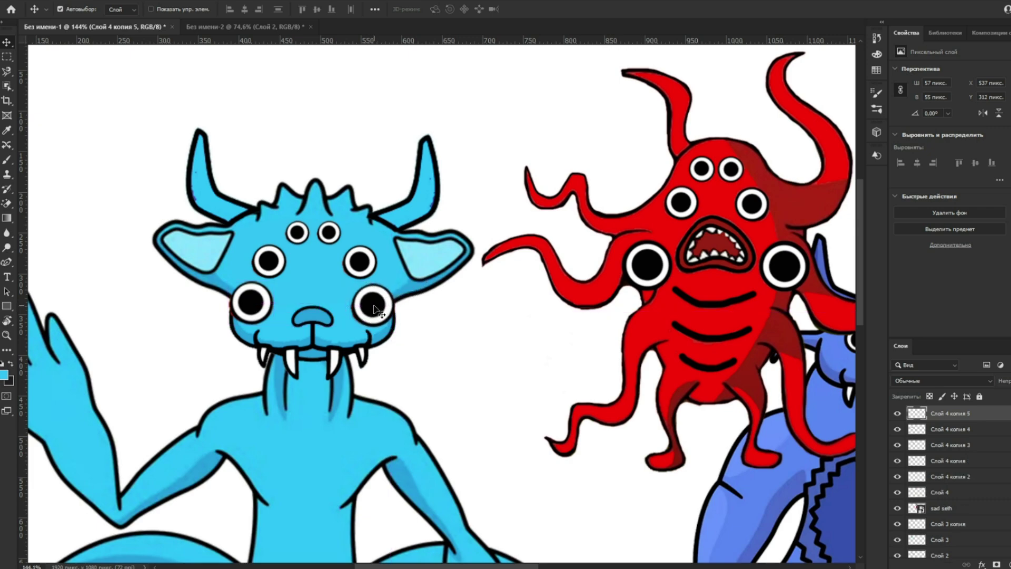
Move the pink monster down and the green monster left, clear of the pink monster's head.
key("ctrl+0")
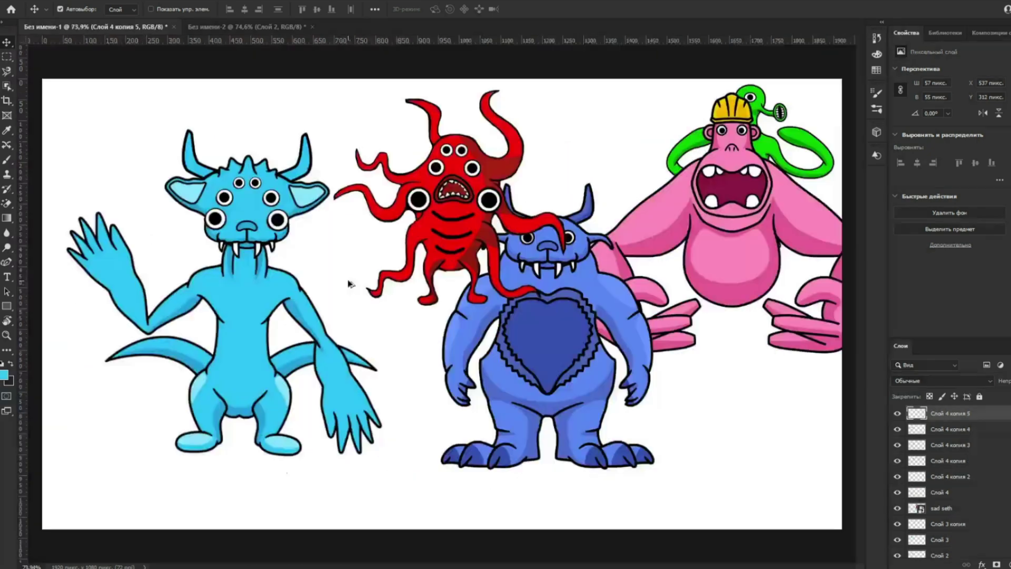
scroll(280, 298, "up", 1)
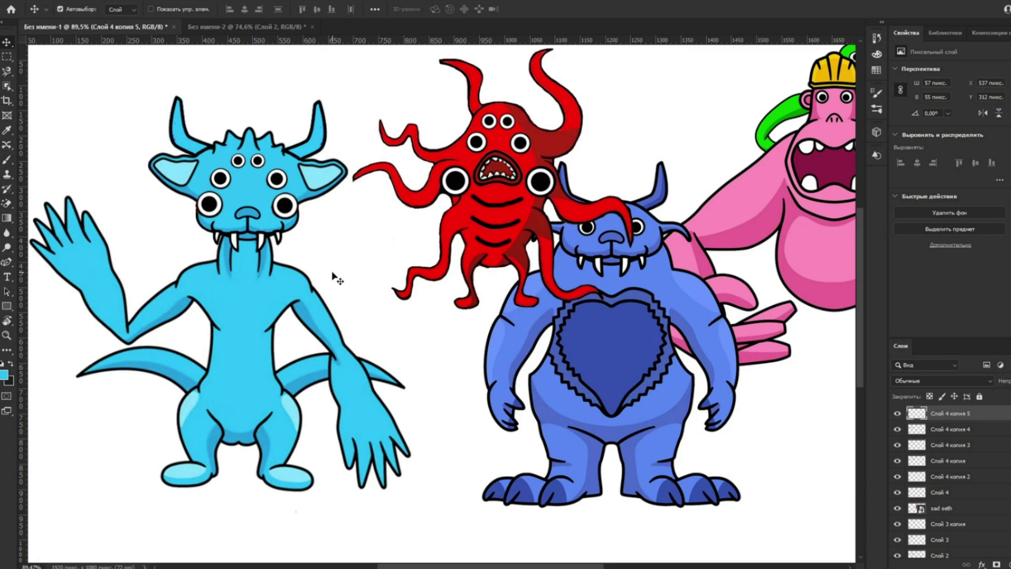
scroll(333, 273, "down", 2)
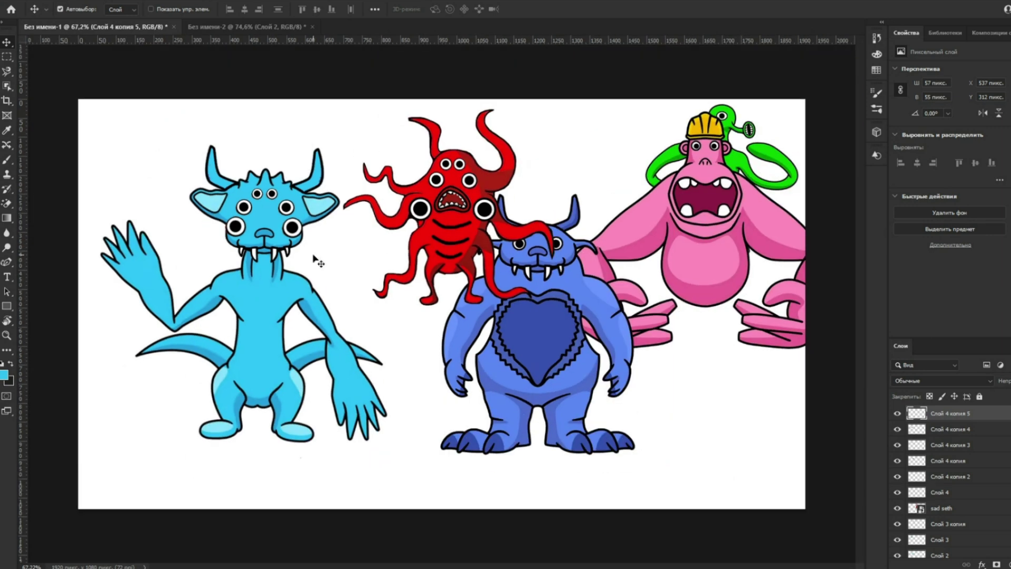
left_click_drag(673, 238, 699, 312)
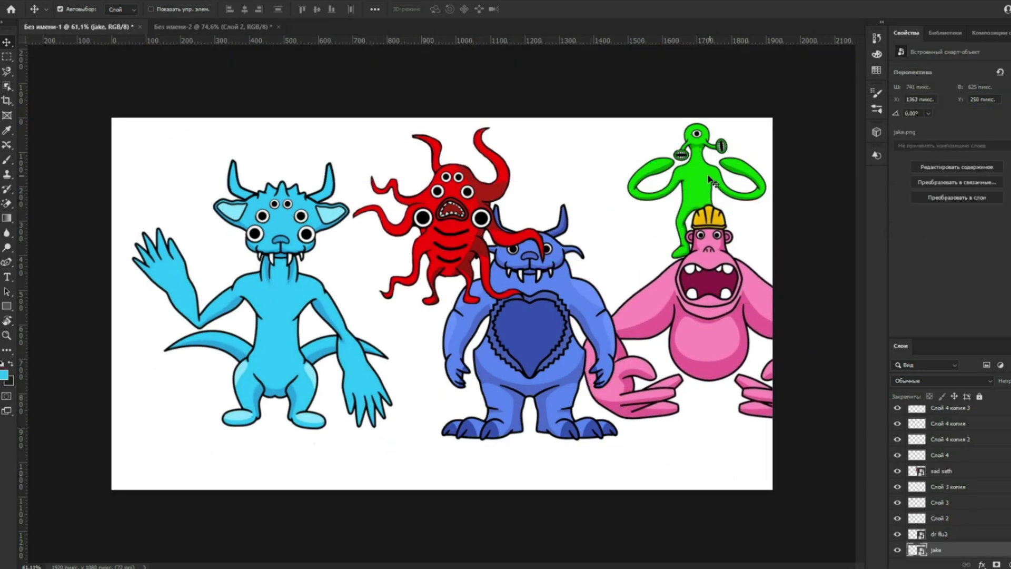
left_click_drag(703, 172, 613, 184)
scroll(616, 185, "up", 5)
scroll(619, 189, "down", 3)
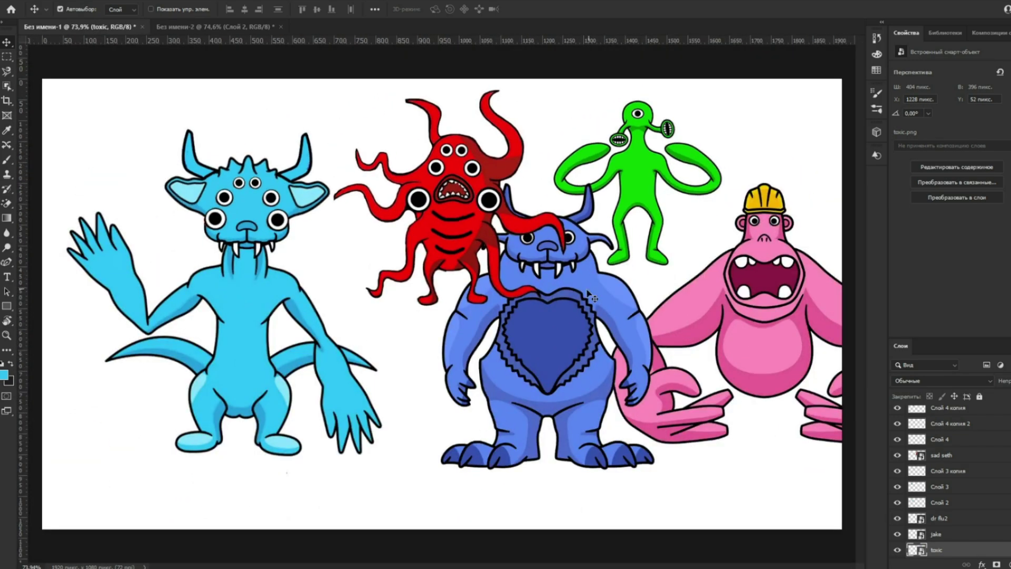
Move the blue monster beside the pink one and the red monster below the green one.
left_click_drag(576, 306, 714, 358)
left_click_drag(401, 171, 494, 329)
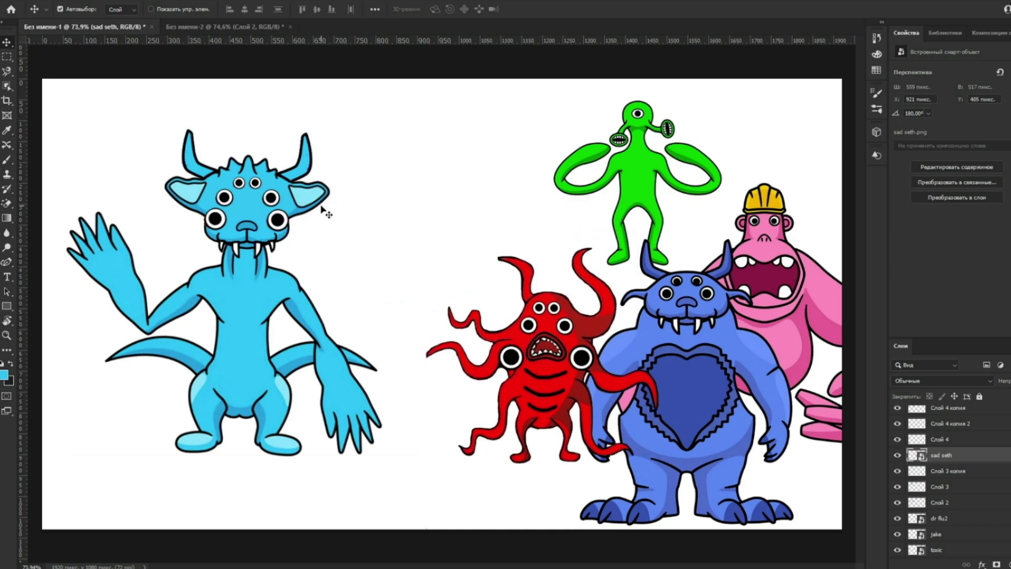
Pull the pair of large cheek eyes off the cyan monster's face and delete both.
scroll(210, 195, "up", 6)
left_click_drag(225, 236, 475, 286)
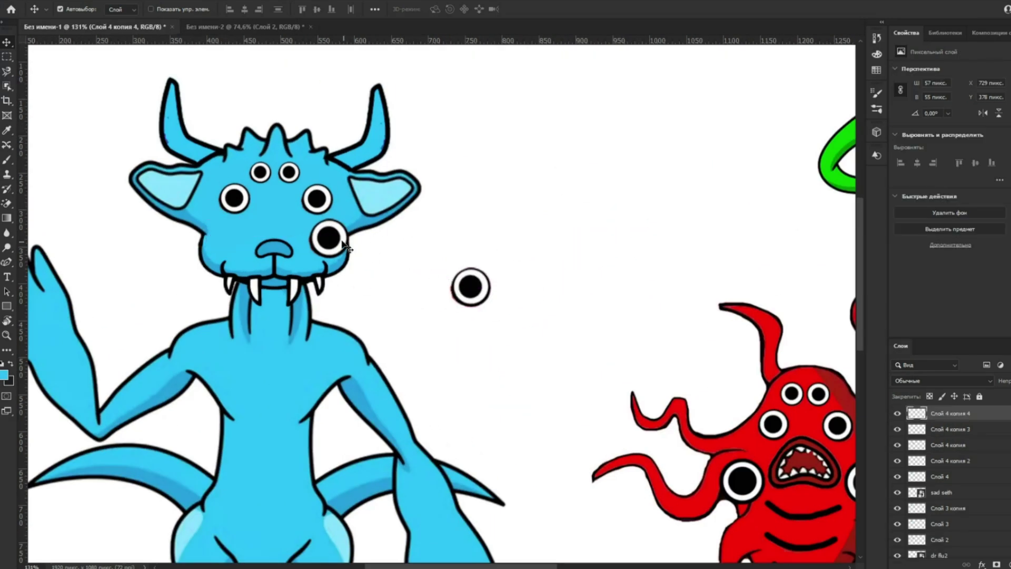
left_click_drag(334, 234, 539, 259)
scroll(491, 242, "down", 3)
key("Delete")
key("Delete")
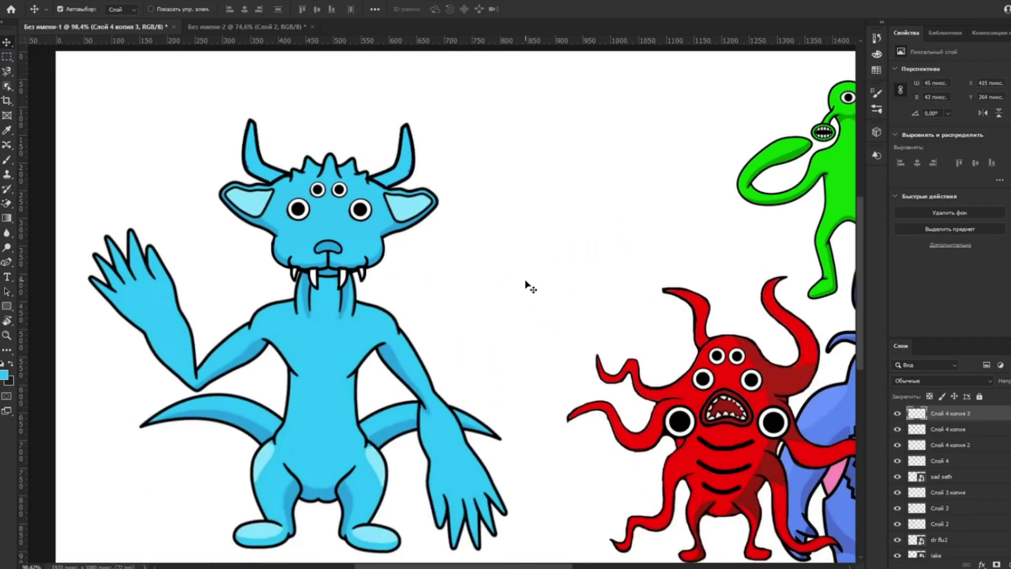
Place the green monster beside the cyan one and enlarge it to 682 × 667 px.
scroll(476, 256, "down", 3)
left_click_drag(655, 189, 457, 228)
scroll(472, 181, "up", 4)
scroll(472, 180, "up", 2)
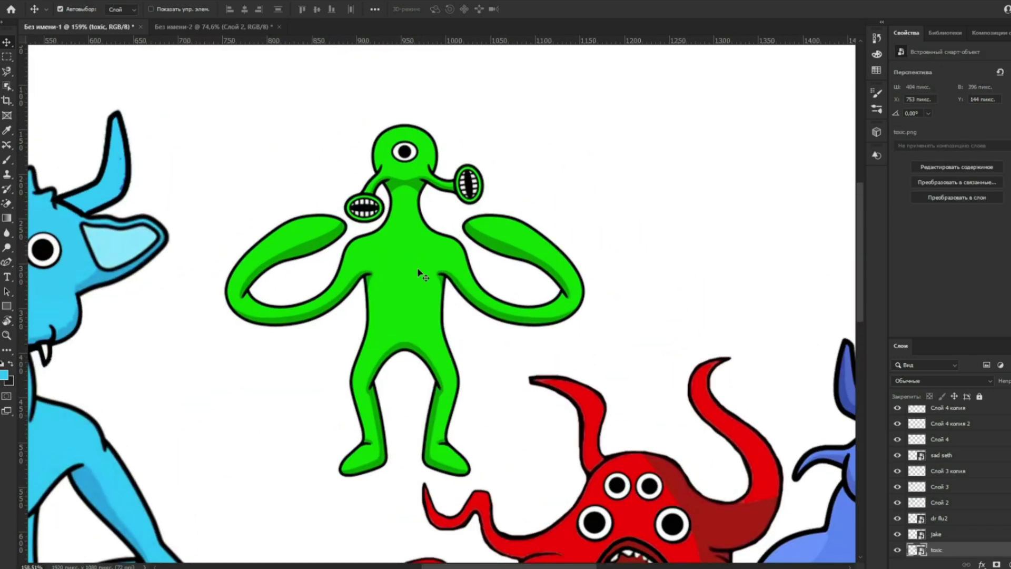
key("ctrl+t")
scroll(658, 185, "down", 3)
left_click_drag(709, 152, 851, 57)
left_click_drag(624, 198, 582, 291)
left_click_drag(298, 149, 229, 111)
key("Return")
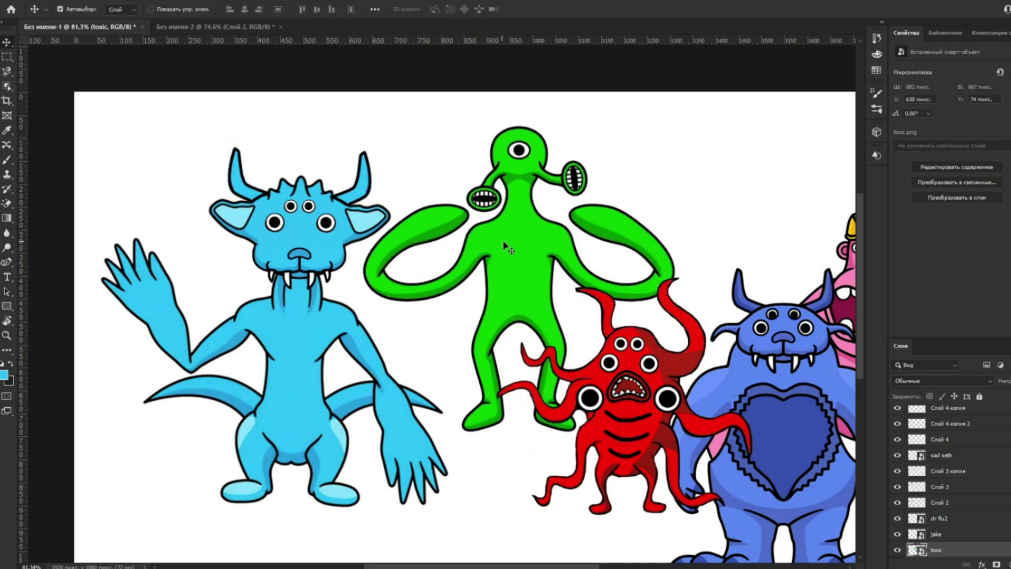
left_click_drag(495, 241, 531, 262)
Outline the green monster's left mouth stalk and copy it onto its own layer.
scroll(546, 225, "up", 3)
key("j")
scroll(547, 211, "up", 3)
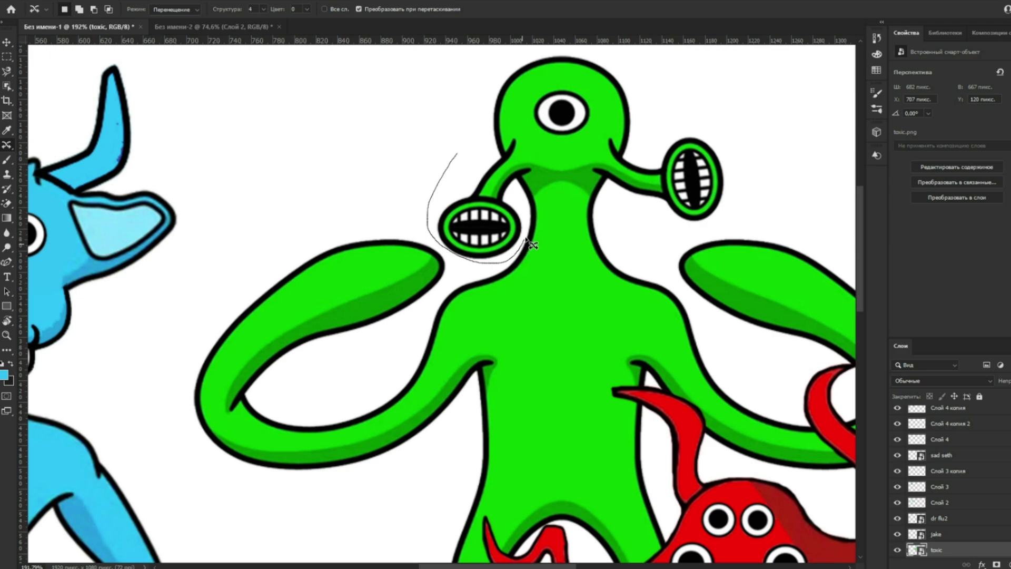
key("ctrl+j")
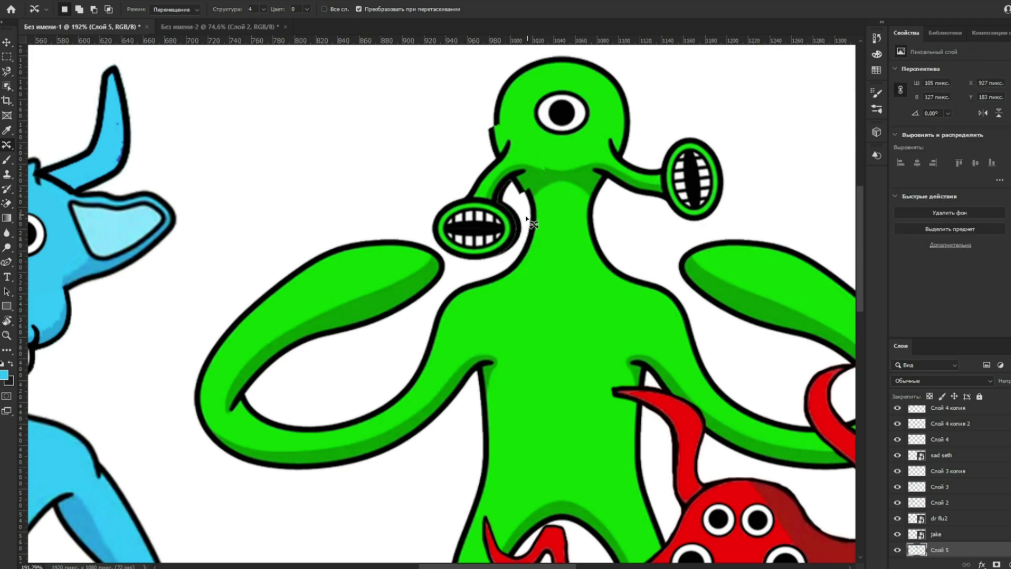
Position the copied mouth stalk on the cyan monster's left cheek and raise its layer above "Слой 4".
scroll(521, 225, "down", 4)
key("v")
left_click_drag(517, 204, 161, 170)
left_click_drag(190, 241, 370, 272)
left_click_drag(317, 197, 386, 289)
left_click_drag(932, 548, 933, 432)
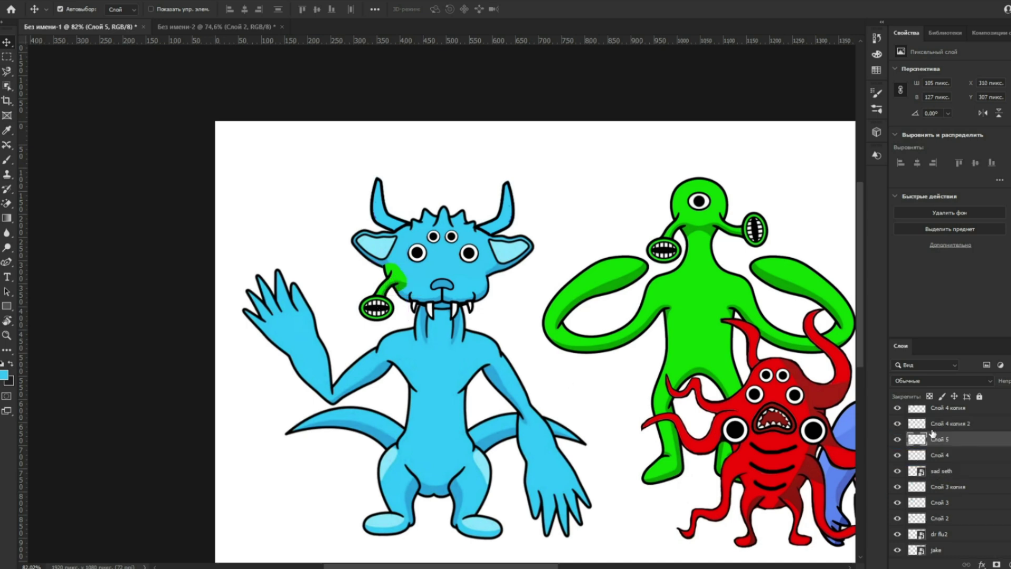
Move the stalk to blank canvas above the raised hand and outline its cut edge in black with a 4 px brush.
left_click_drag(397, 314, 300, 208)
scroll(334, 251, "up", 3)
scroll(307, 191, "up", 4)
key("b")
left_click(309, 208, "alt")
right_click(309, 209)
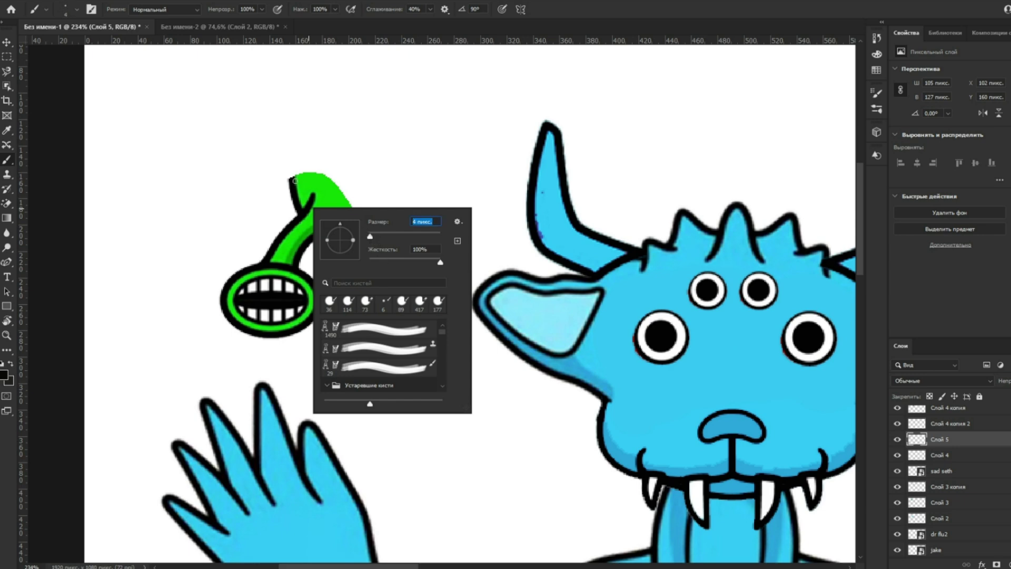
left_click_drag(292, 180, 292, 170)
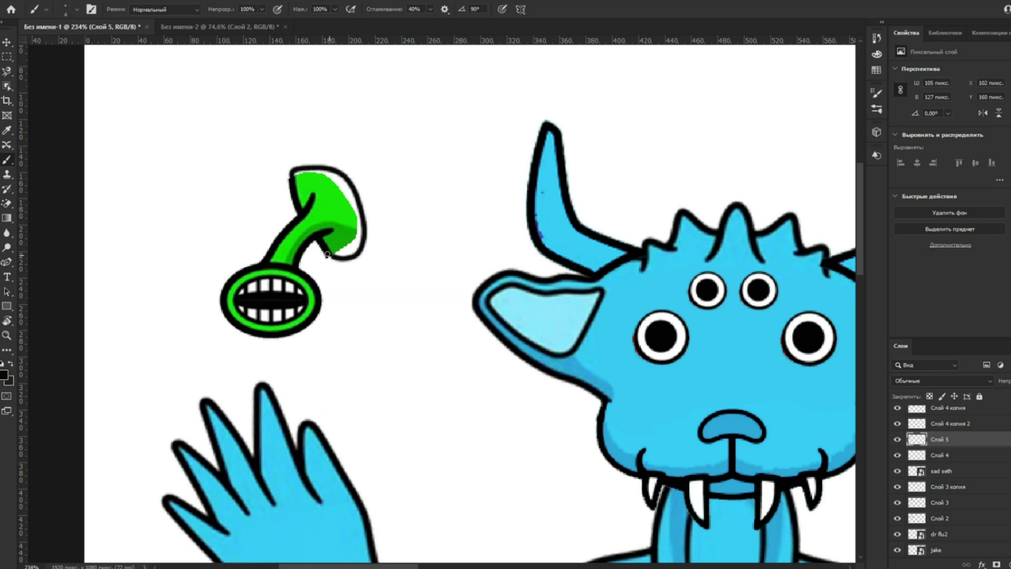
Erase the light-green fill from the stalk and its mouth rim with the Magic Eraser.
key("e")
key("shift+e")
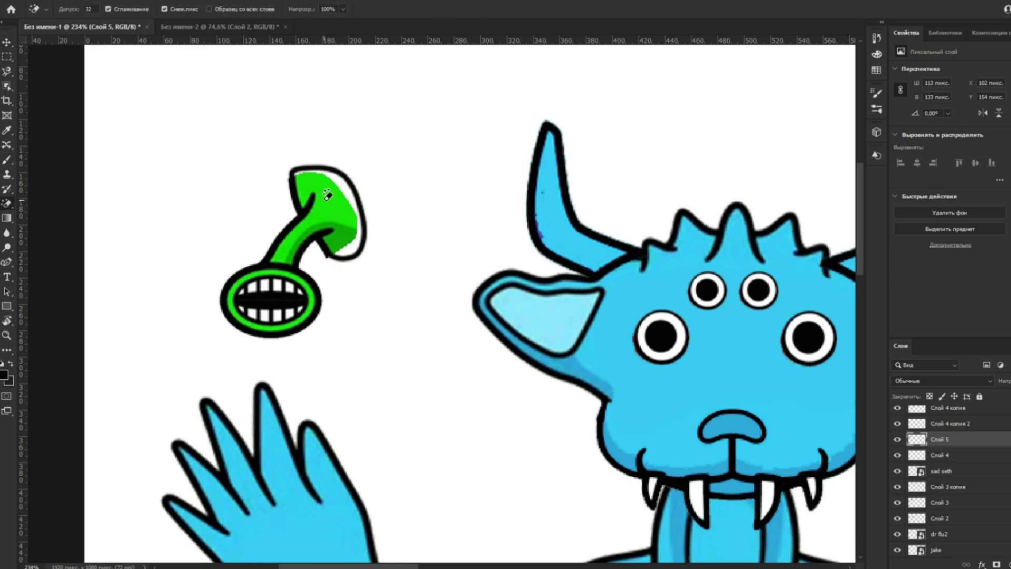
left_click(339, 209)
left_click(318, 298)
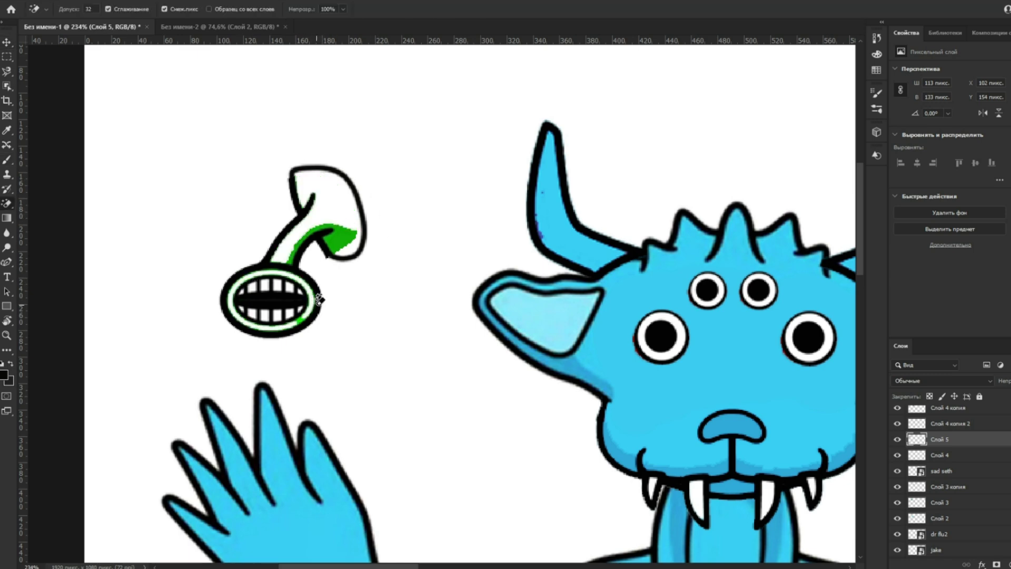
Duplicate the stalk, shrink the copy to 50 × 58 px and put its layer beneath the original.
scroll(325, 283, "down", 3)
key("v")
left_click_drag(310, 306, 372, 347)
key("ctrl+t")
left_click_drag(426, 248, 379, 343)
key("Return")
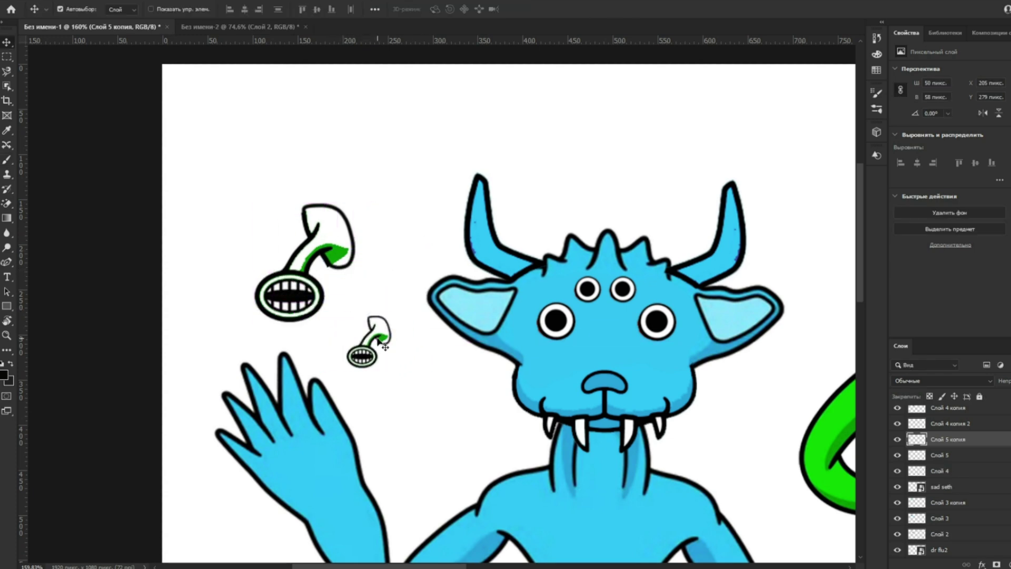
left_click_drag(957, 440, 962, 461)
Sample the cyan of the monster's head and paint it behind the stalk on the lower layer.
key("b")
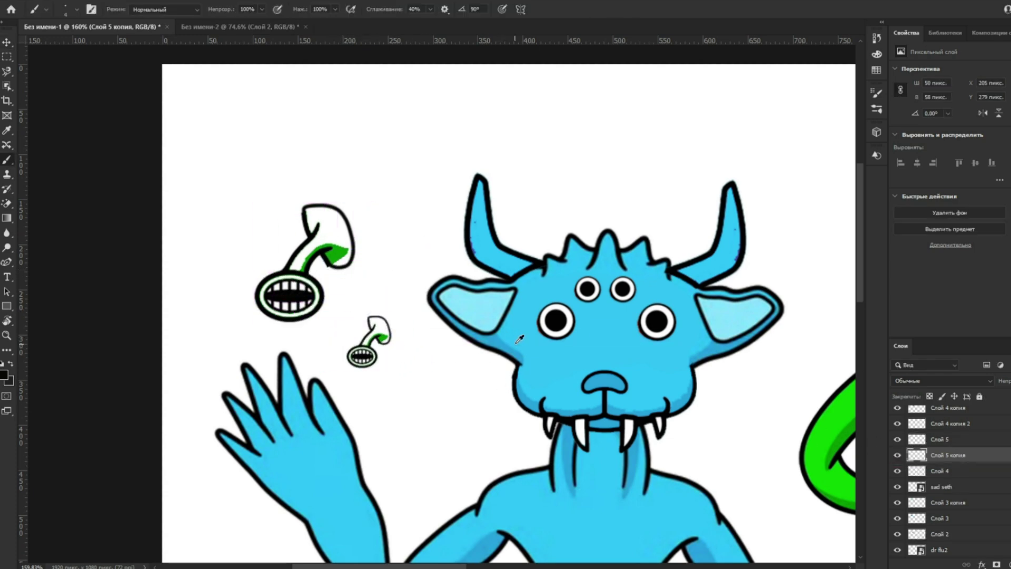
left_click(514, 341, "alt")
right_click(517, 337)
mouse_move(306, 236)
left_mouse_down()
mouse_move(295, 210)
mouse_move(252, 279)
mouse_move(358, 211)
mouse_move(363, 274)
left_mouse_up()
Merge the stalk's two layers and erase the surplus cyan around its outline.
left_click(947, 446, "ctrl")
right_click(948, 447)
left_click(791, 428)
key("e")
left_click(362, 202)
Duplicate the cyan stalk, shrink the copy to 86 × 103 px and place its layer beneath the original.
key("v")
left_click_drag(333, 232, 390, 294)
key("ctrl+t")
left_click_drag(446, 264, 388, 335)
left_click_drag(340, 376, 414, 394)
left_click_drag(962, 456, 947, 438)
Clear the original stalk's dark-green shading and paint a darker blue behind it on the lower layer.
key("w")
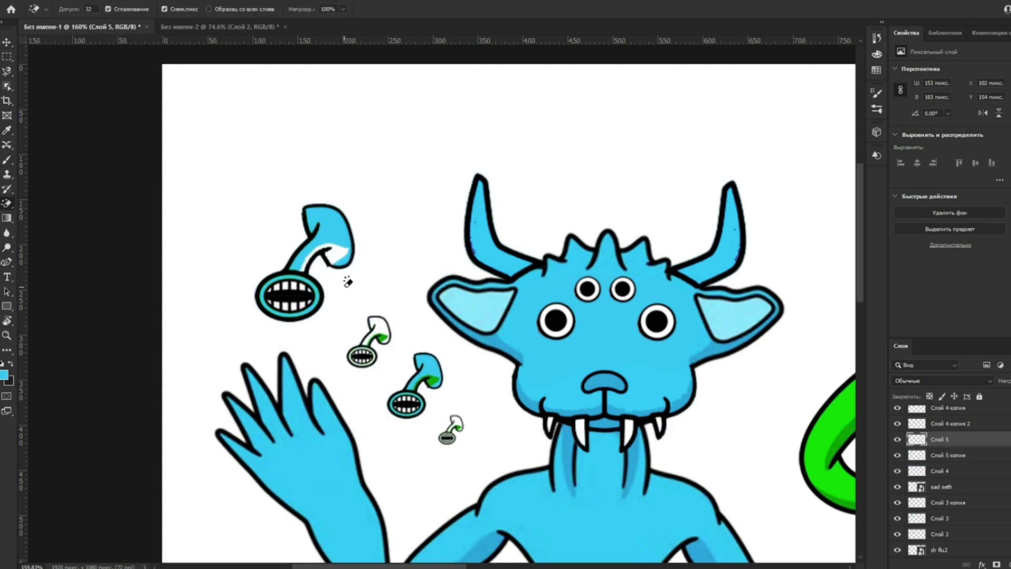
key("b")
left_click_drag(318, 261, 356, 266)
key("ctrl+z")
key("alt+[")
mouse_move(361, 306)
left_mouse_down()
mouse_move(316, 263)
mouse_move(301, 231)
left_mouse_up()
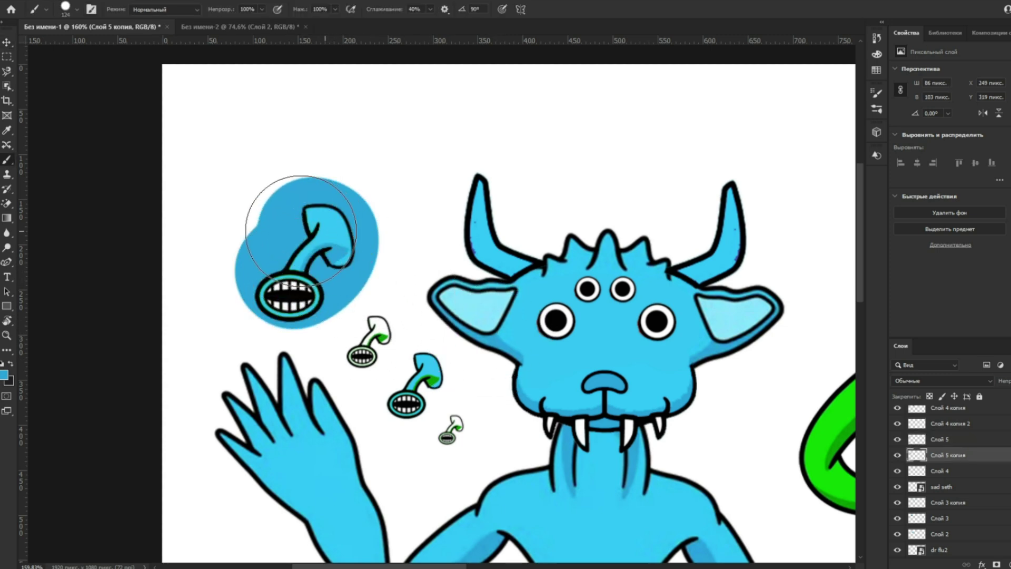
Merge the shaded stalk layers and erase the surplus darker blue around the outline.
left_click(944, 444, "ctrl")
right_click(945, 444)
left_click(795, 426)
key("e")
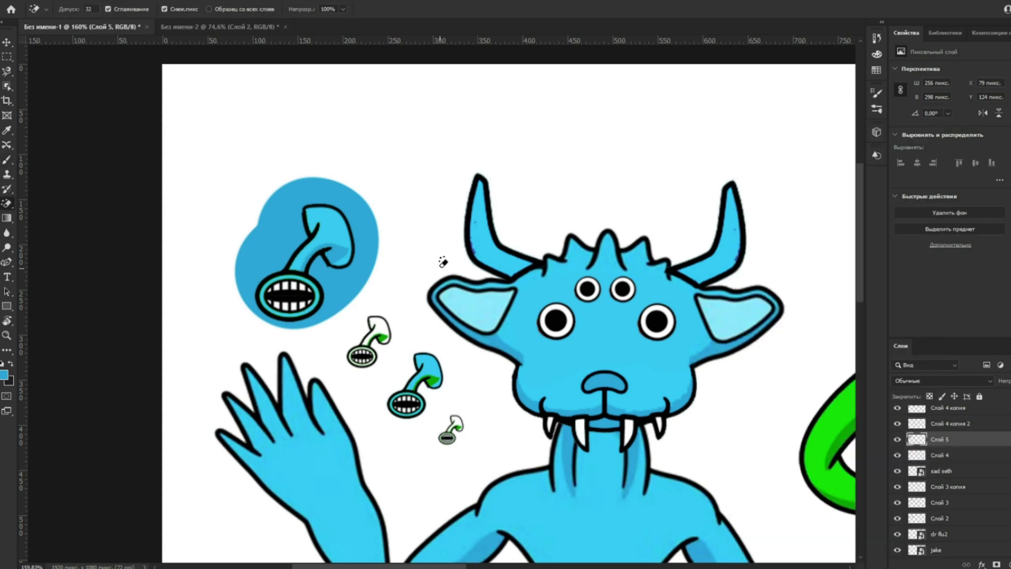
left_click(374, 231)
Erase the leftover small stalk copies and reposition the recoloured stalk on the blank canvas.
left_click_drag(333, 238, 360, 237)
left_click_drag(411, 329, 375, 290)
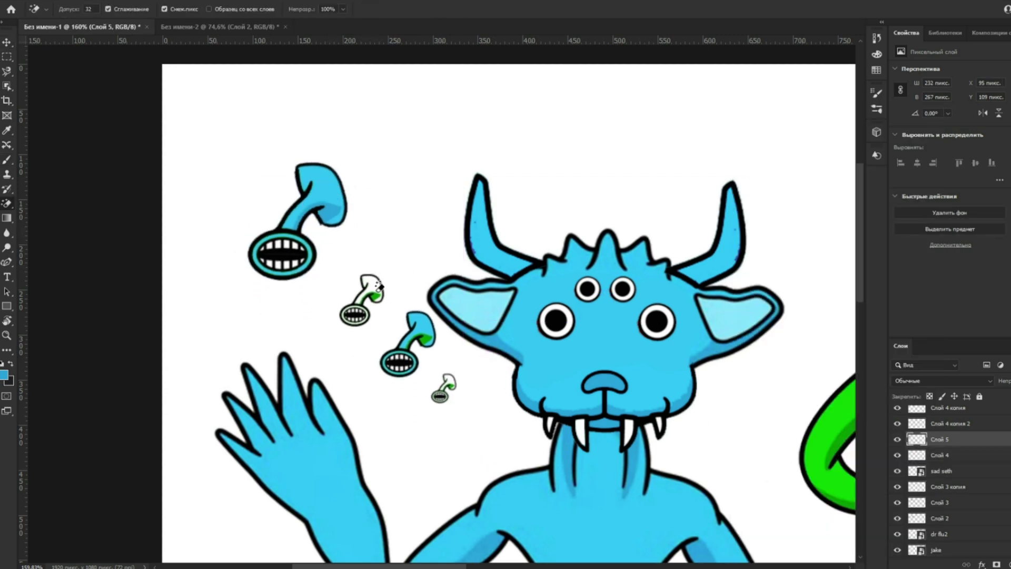
key("e")
mouse_move(453, 413)
left_mouse_down()
mouse_move(399, 318)
mouse_move(372, 300)
mouse_move(380, 338)
left_mouse_up()
key("v")
left_click_drag(333, 175, 341, 219)
Erase the outer outline around the base of the recoloured stalk, leaving its attachment end open.
scroll(337, 219, "up", 3)
key("e")
left_click(317, 169)
mouse_move(349, 181)
left_mouse_down()
mouse_move(384, 226)
mouse_move(384, 293)
mouse_move(387, 225)
mouse_move(390, 289)
mouse_move(364, 315)
mouse_move(335, 292)
left_mouse_up()
right_click(460, 337)
Scale the stalk to 144.23% and place it on the cyan monster's left cheek.
key("v")
left_click_drag(339, 256, 388, 266)
scroll(584, 397, "down", 9)
key("ctrl+t")
left_click_drag(422, 213, 447, 185)
left_click_drag(405, 264, 399, 289)
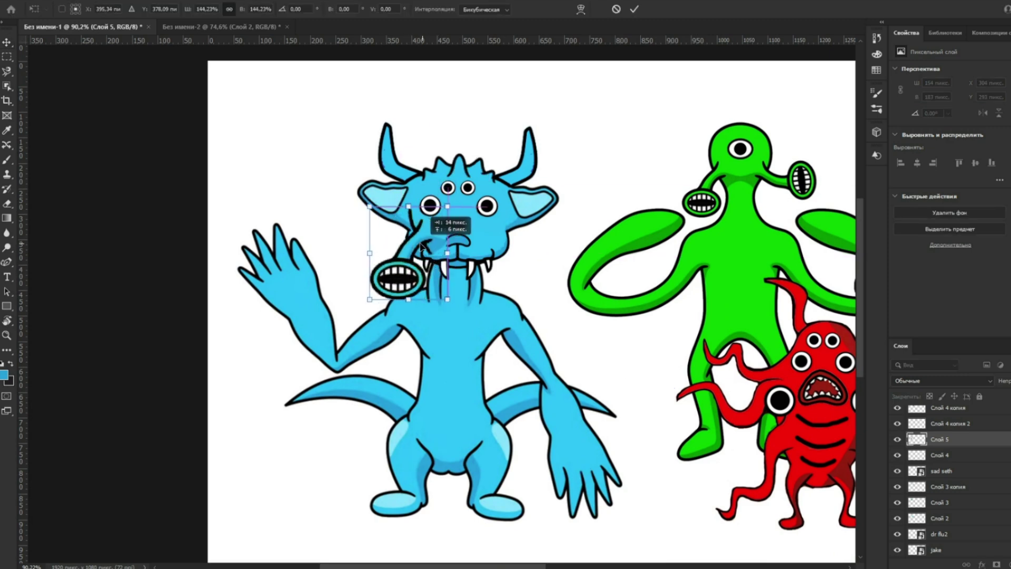
key("Return")
Clean up the base of the stalk with the Eraser and enlarge it to 173 × 201 px on the cheek.
scroll(430, 266, "up", 4)
key("e")
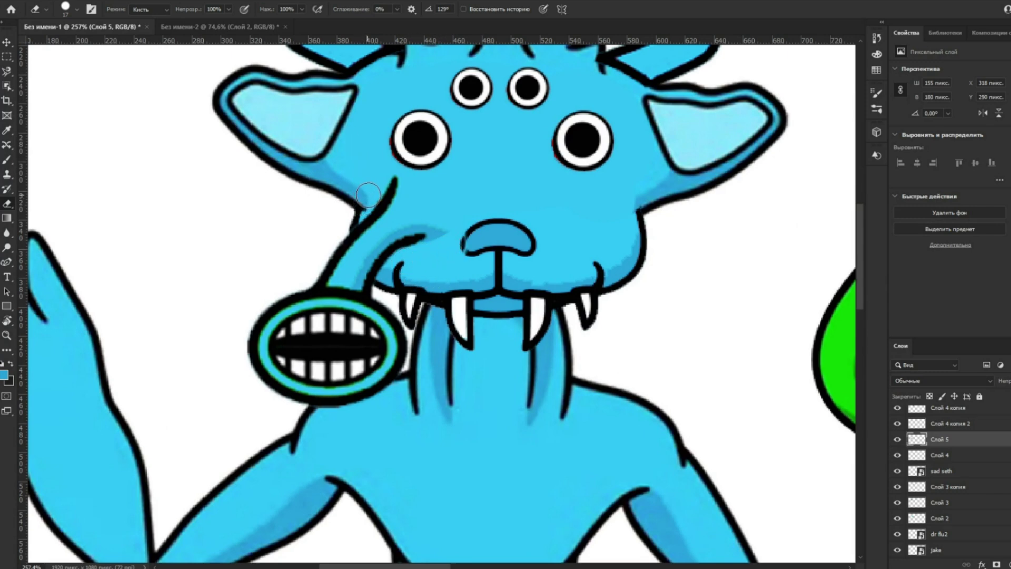
key("ctrl+t")
left_click_drag(361, 233, 324, 233)
left_click_drag(429, 153, 466, 126)
left_click_drag(393, 246, 383, 268)
key("Return")
scroll(329, 226, "down", 4)
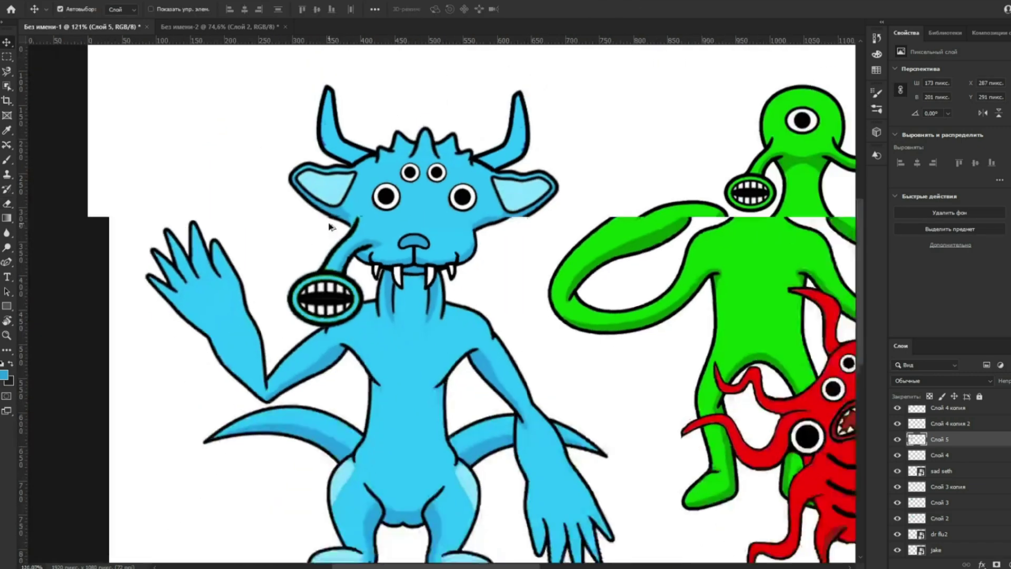
Nudge the mouth stalk into line with the cyan monster's cheek at X 286, Y 283 px.
scroll(329, 226, "down", 2)
key("Down")
key("Down")
key("Down")
key("Down")
key("Down")
key("Up")
key("Up")
key("Up")
key("Up")
key("Up")
key("Up")
key("Up")
key("Up")
key("Up")
key("Up")
key("Up")
key("Up")
key("Up")
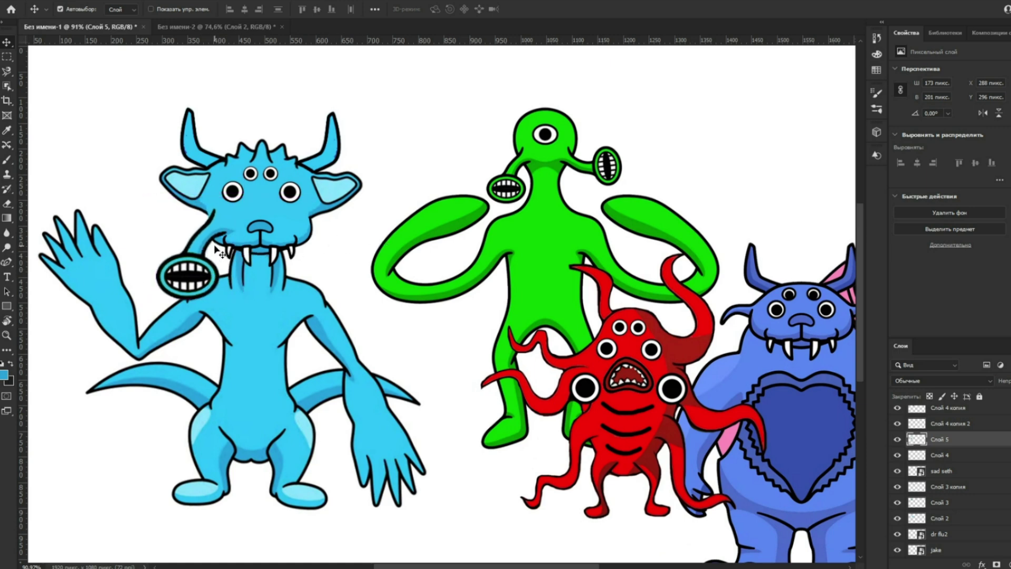
key("Right")
key("Left")
key("Left")
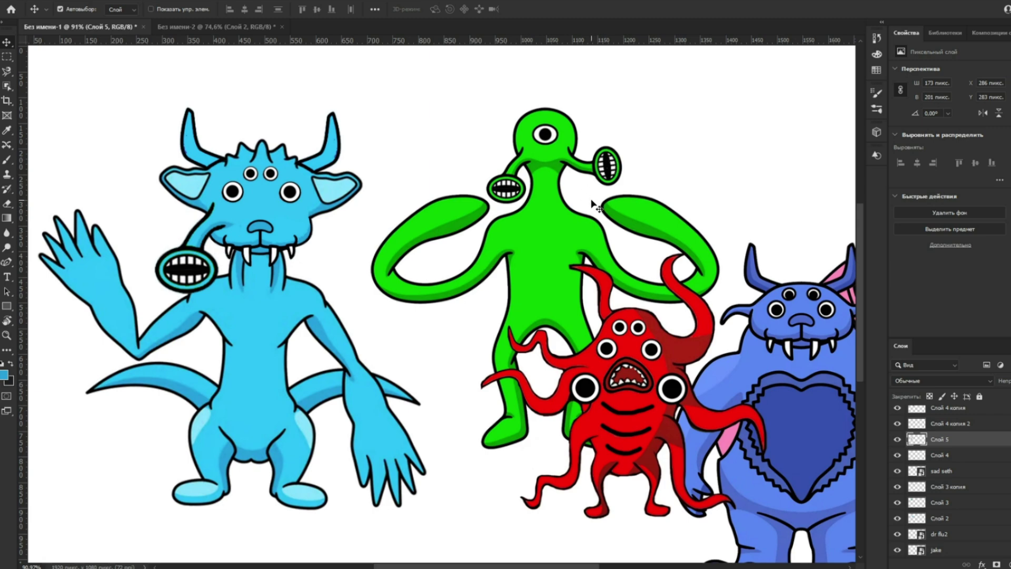
Copy the green monster's right mouth stalk onto its own layer and move the copy clear of the body.
scroll(593, 205, "up", 8)
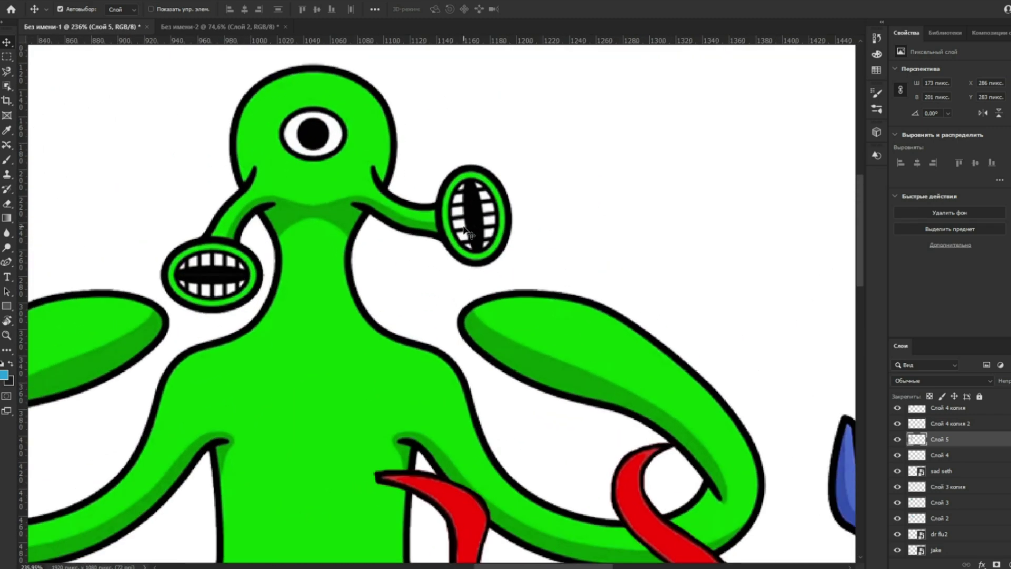
left_click(463, 227)
key("j")
scroll(415, 172, "up", 2)
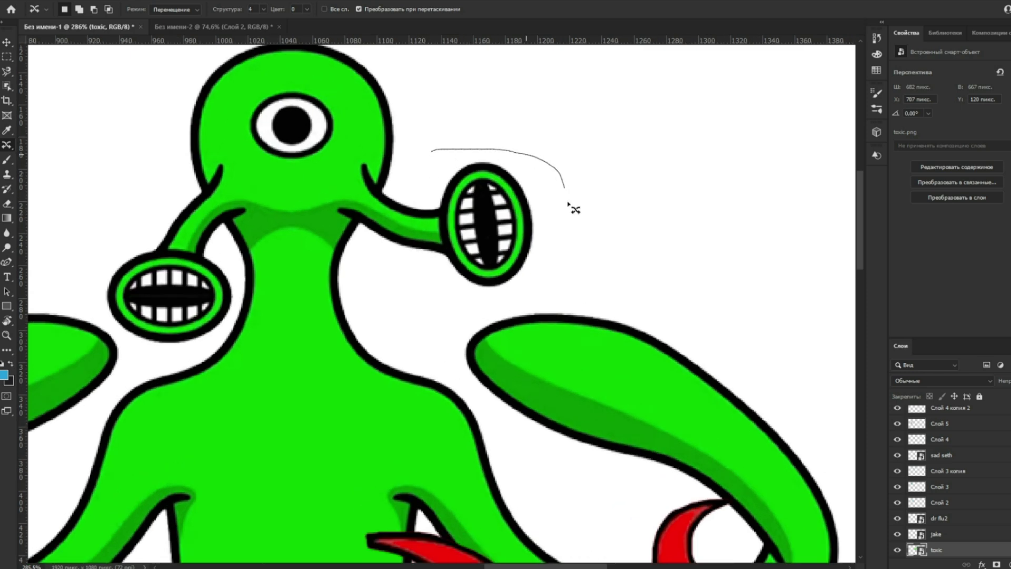
left_click_drag(437, 152, 435, 151)
key("ctrl+j")
key("v")
mouse_move(431, 226)
left_mouse_down()
mouse_move(702, 219)
mouse_move(544, 234)
left_mouse_up()
Outline the cut edge of the second mouth stalk with a brush in the sampled black.
scroll(699, 247, "down", 3)
scroll(579, 221, "up", 5)
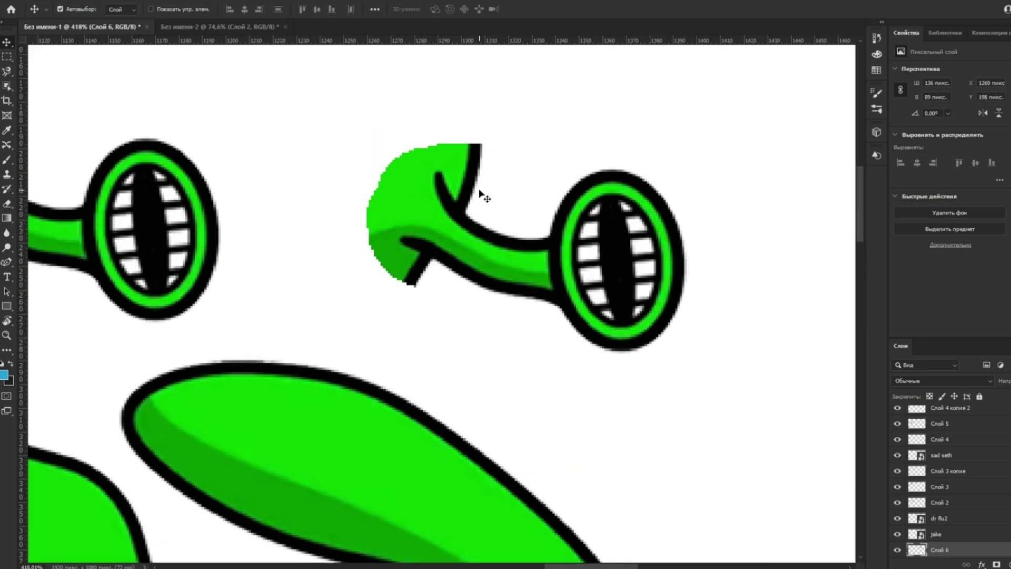
key("b")
right_click(471, 187)
left_click(534, 215)
left_click(446, 204, "alt")
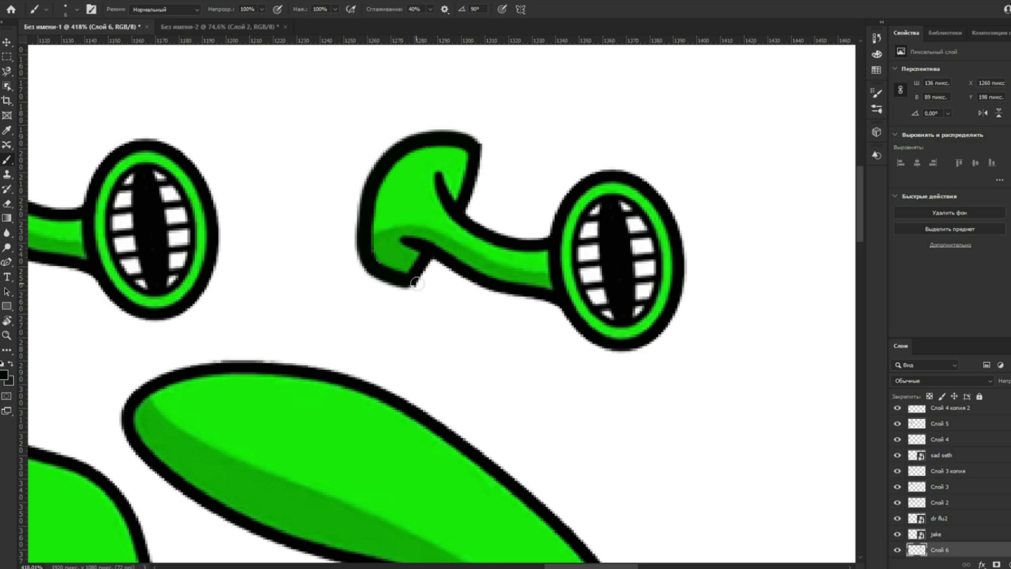
Erase the light-green fill from the second stalk and its mouth rim with the Magic Eraser.
key("e")
right_click(6, 203)
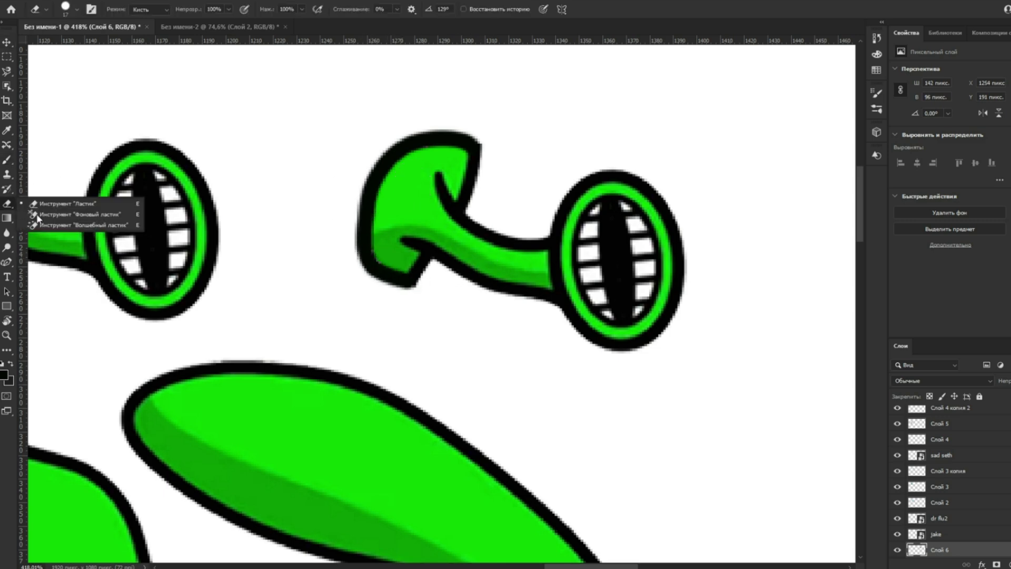
left_click(79, 225)
left_click(386, 203)
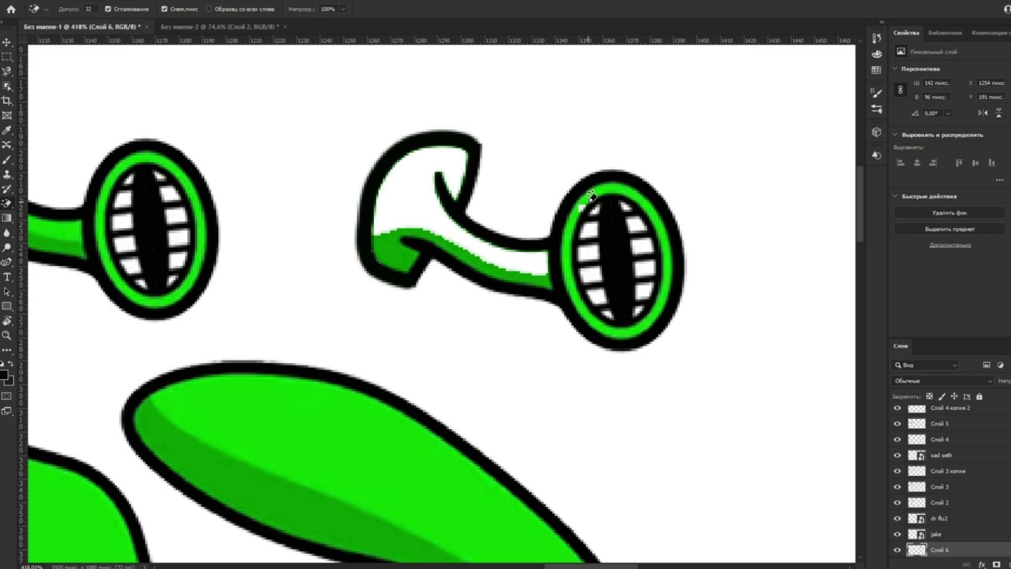
left_click(667, 232)
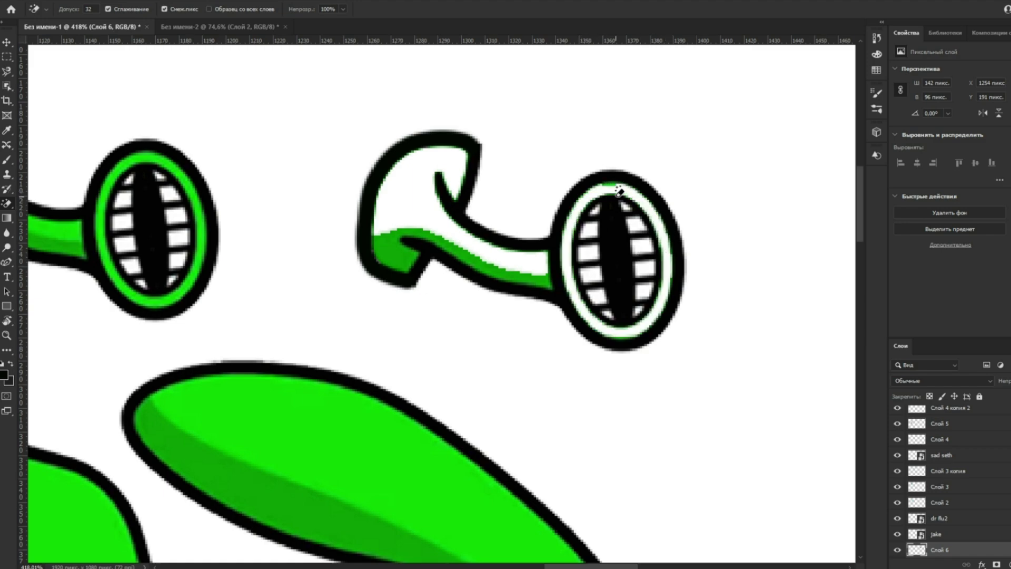
Move the second stalk into the blank space between the cyan and green monsters.
scroll(607, 214, "down", 5)
key("v")
left_click_drag(606, 220, 232, 177)
left_click_drag(209, 221, 586, 174)
scroll(627, 215, "up", 7)
left_click_drag(586, 105, 557, 141)
scroll(573, 225, "down", 3)
Duplicate the second stalk, shrink the copy to 50 × 34 px and put its layer beneath the original.
left_click_drag(575, 229, 505, 296)
mouse_move(527, 210)
left_mouse_down()
mouse_move(508, 168)
mouse_move(532, 215)
left_mouse_up()
key("ctrl+t")
left_click_drag(535, 165, 445, 255)
key("Return")
scroll(967, 523, "down", 2)
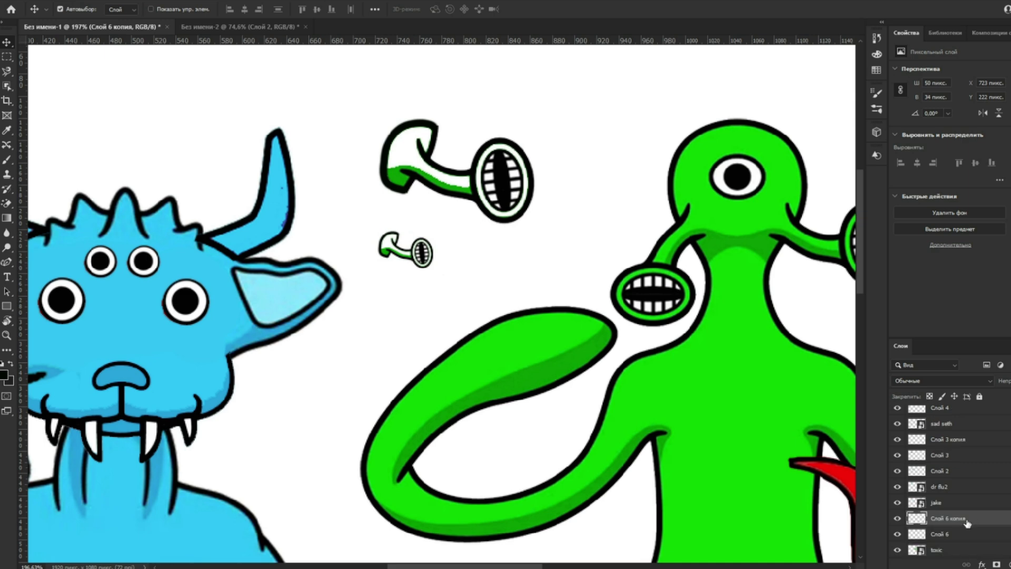
left_click_drag(969, 526, 968, 542)
Paint behind the second mouth stalk with a 39 px brush in cyan sampled from the cyan monster's face.
key("b")
left_click(228, 322, "alt")
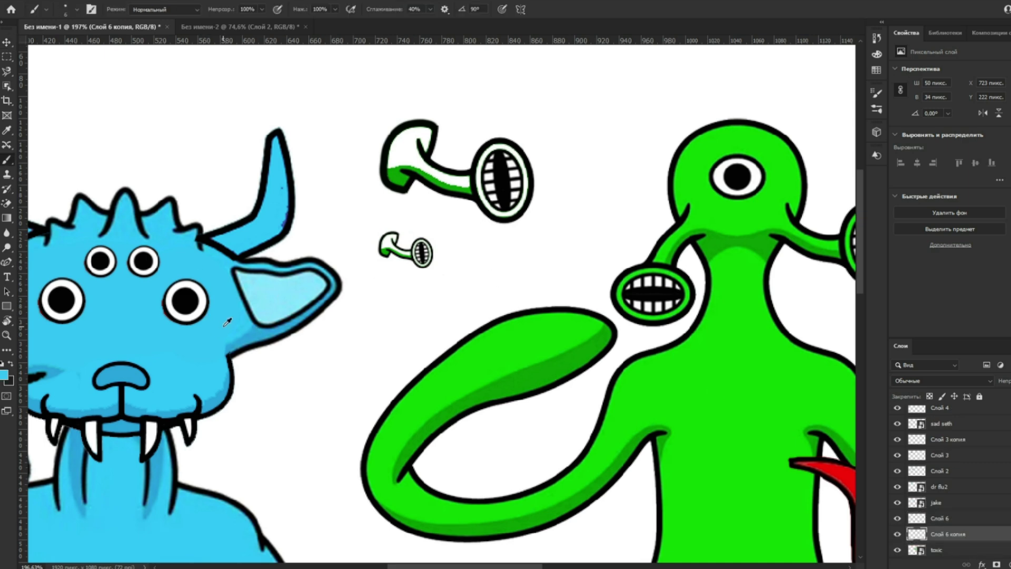
right_click(409, 205)
mouse_move(505, 232)
left_mouse_down()
mouse_move(529, 217)
mouse_move(544, 229)
left_mouse_up()
left_click(570, 138)
key("ctrl+z")
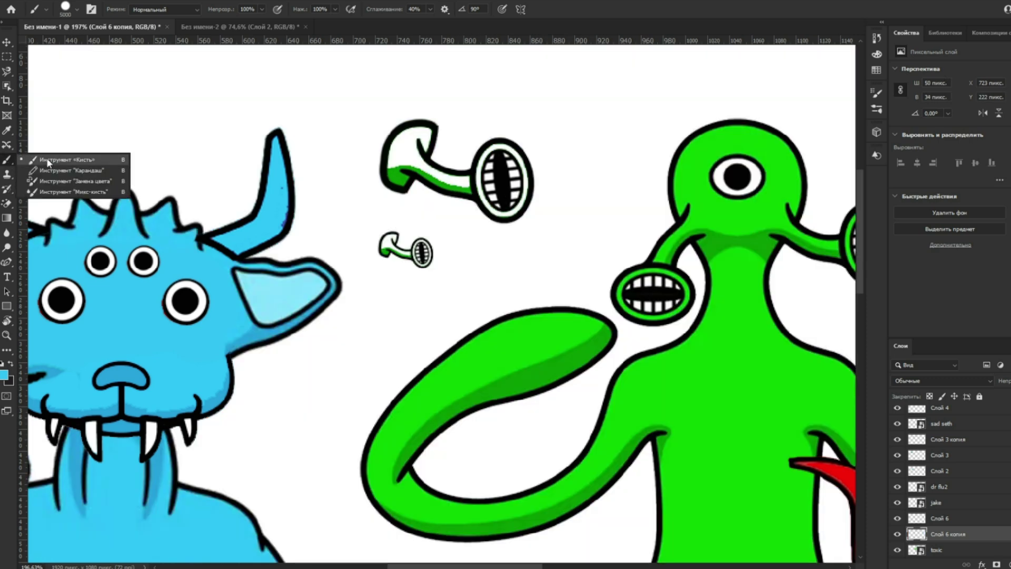
right_click(444, 201)
left_click(430, 217)
mouse_move(415, 213)
left_mouse_down()
mouse_move(435, 161)
mouse_move(460, 175)
mouse_move(489, 174)
left_mouse_up()
left_click_drag(427, 151, 429, 170)
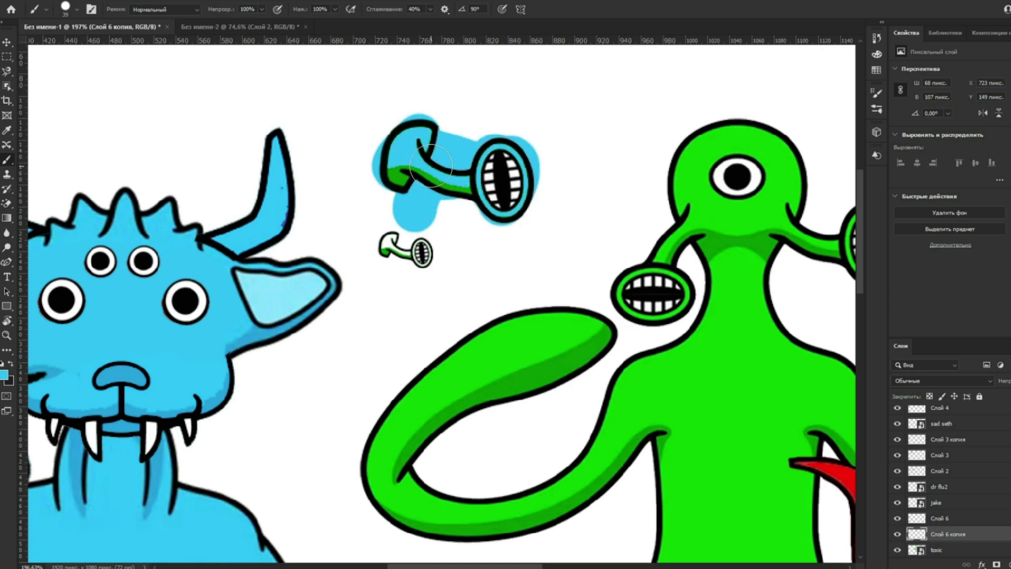
Merge the cyan paint with the second stalk's layer and erase the excess paint around the stalk with the Magic Eraser.
left_click(949, 520, "ctrl")
right_click(948, 521)
left_click(933, 378)
key("e")
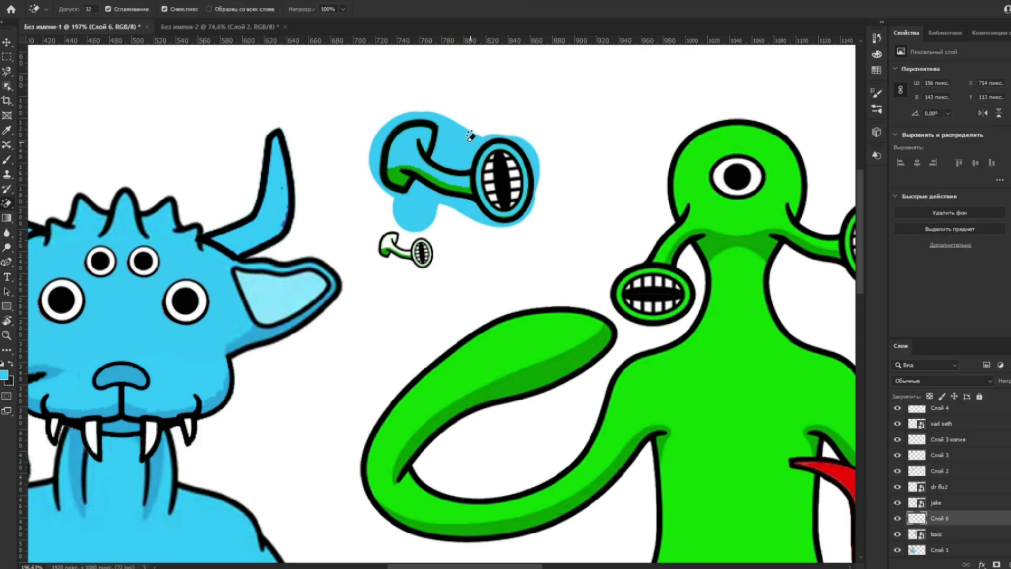
left_click(457, 147)
Duplicate the cyan stalk, shrink the copy to 82 × 78 px and put its layer beneath the original.
key("v")
left_click_drag(496, 164, 439, 296)
key("ctrl+t")
key("Return")
left_click_drag(992, 520, 978, 542)
Paint behind the large stalk's green shading with a brush in a darker blue.
key("b")
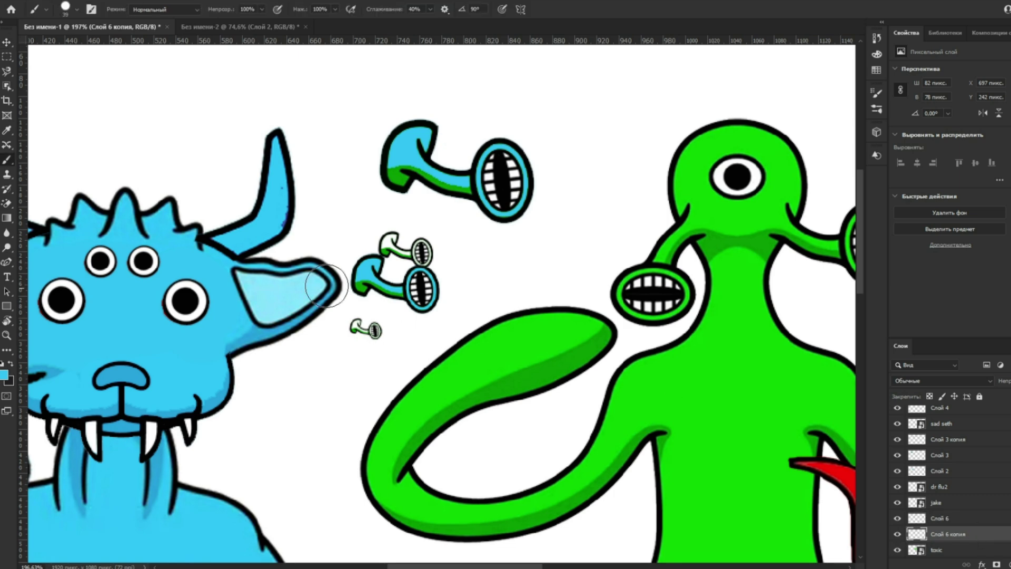
key("w")
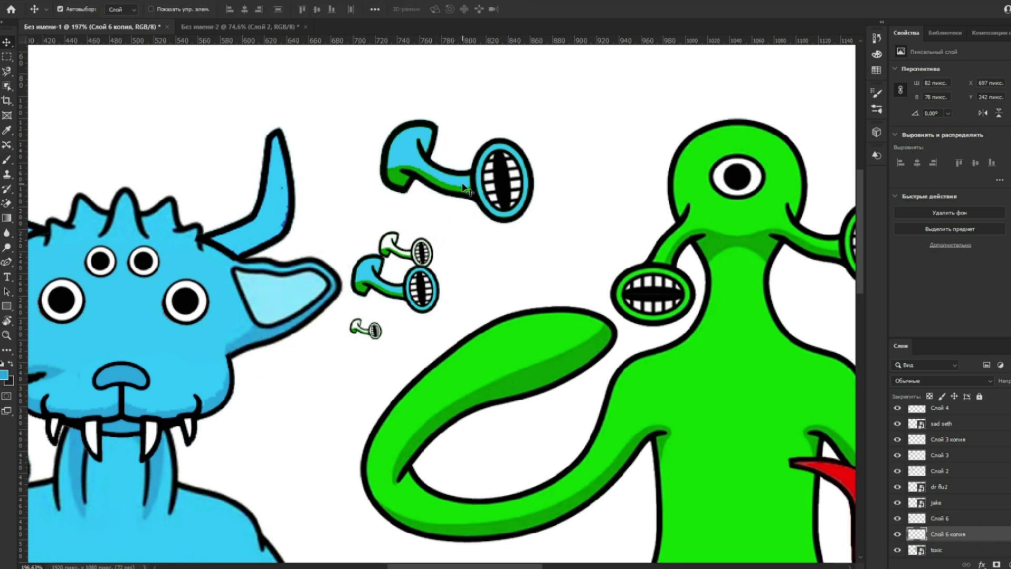
key("alt+bracketright")
key("b")
key("alt+bracketleft")
mouse_move(387, 171)
left_mouse_down()
mouse_move(421, 194)
mouse_move(484, 203)
mouse_move(445, 172)
left_mouse_up()
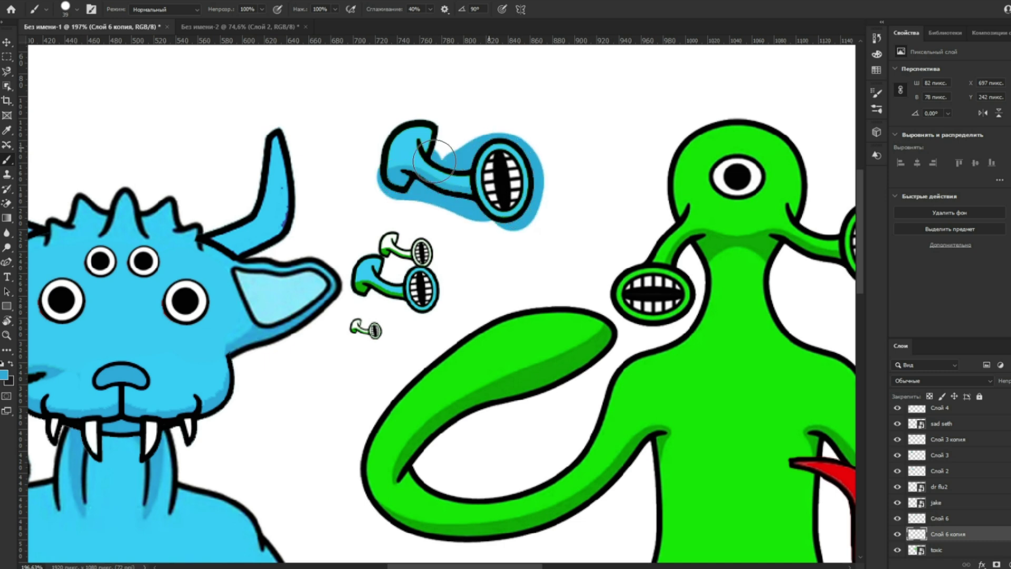
Merge the darker blue paint into the stalk layer and remove the overspill around the stalk with the Magic Eraser.
left_click(942, 521, "ctrl")
right_click(941, 534)
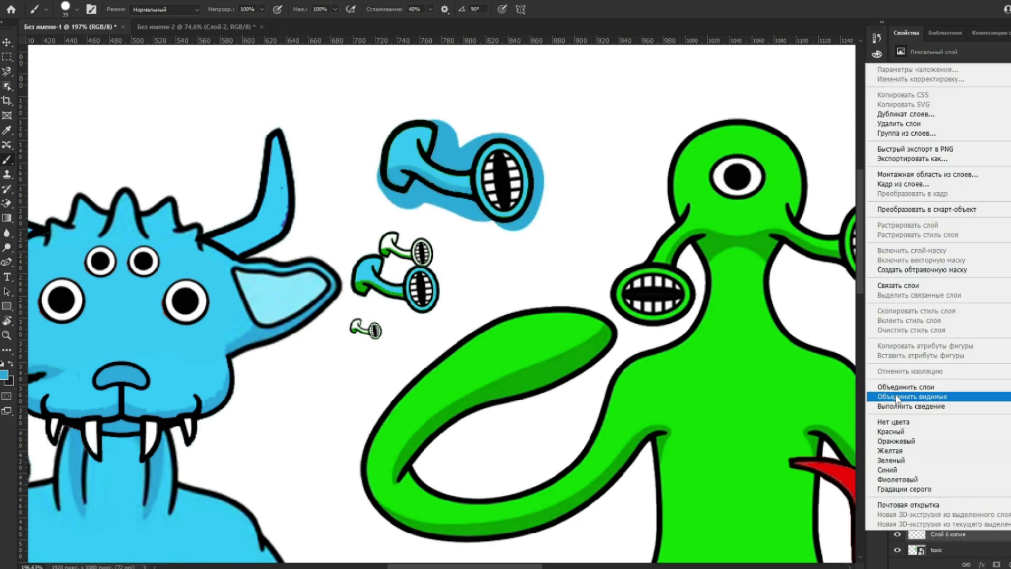
left_click(897, 388)
key("e")
left_click(473, 157)
Erase the small leftover stalk copies with the Eraser and move the recoloured stalk slightly lower in the blank space.
left_click(7, 205)
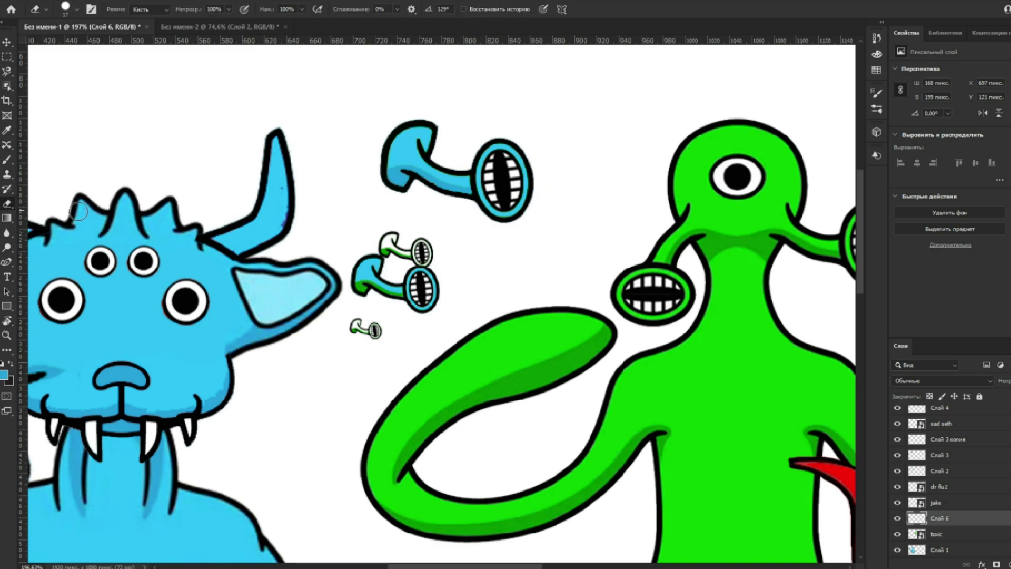
right_click(311, 259)
mouse_move(365, 251)
left_mouse_down()
mouse_move(402, 276)
mouse_move(390, 309)
left_mouse_up()
key("v")
scroll(478, 274, "down", 3)
scroll(439, 185, "up", 4)
left_click_drag(440, 188, 455, 220)
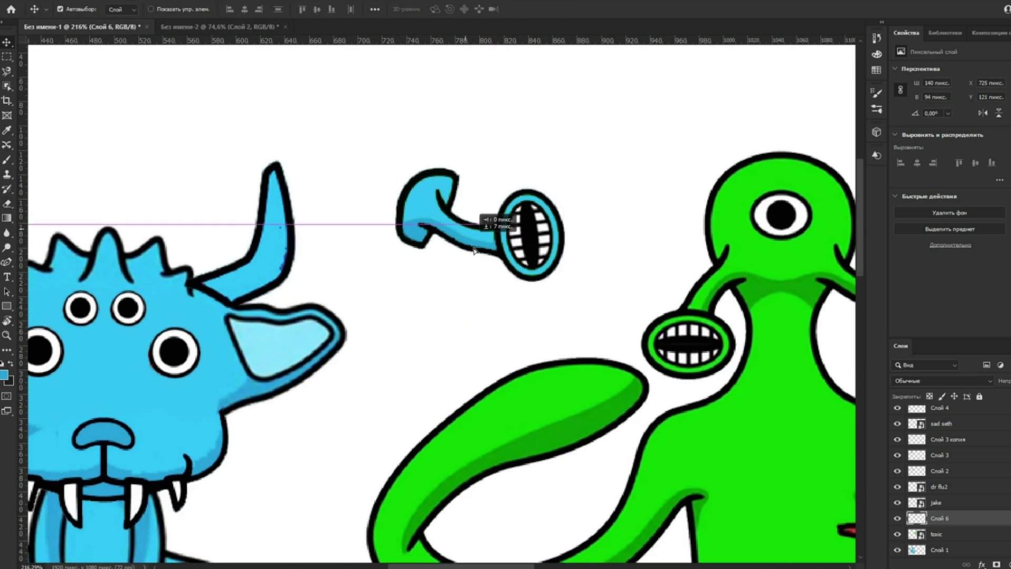
Erase the hooked base and its black outline from the recoloured stalk with a 15 px Eraser.
scroll(444, 232, "up", 3)
key("e")
right_click(407, 288)
key("Return")
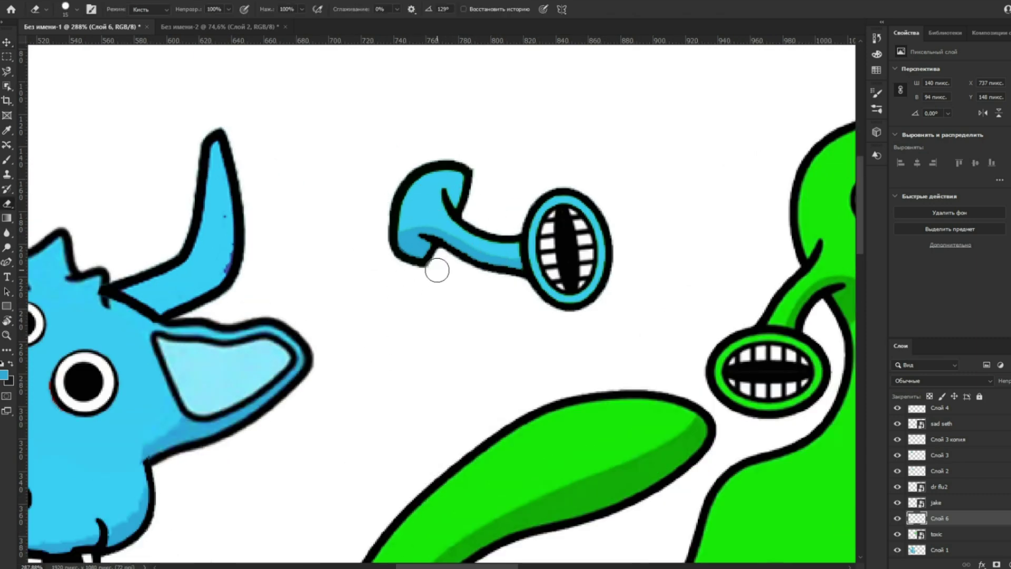
scroll(436, 267, "up", 5)
mouse_move(436, 263)
left_mouse_down()
mouse_move(370, 238)
mouse_move(423, 281)
mouse_move(349, 239)
mouse_move(339, 184)
mouse_move(359, 115)
mouse_move(302, 341)
mouse_move(327, 269)
mouse_move(401, 232)
mouse_move(457, 246)
mouse_move(463, 294)
left_mouse_up()
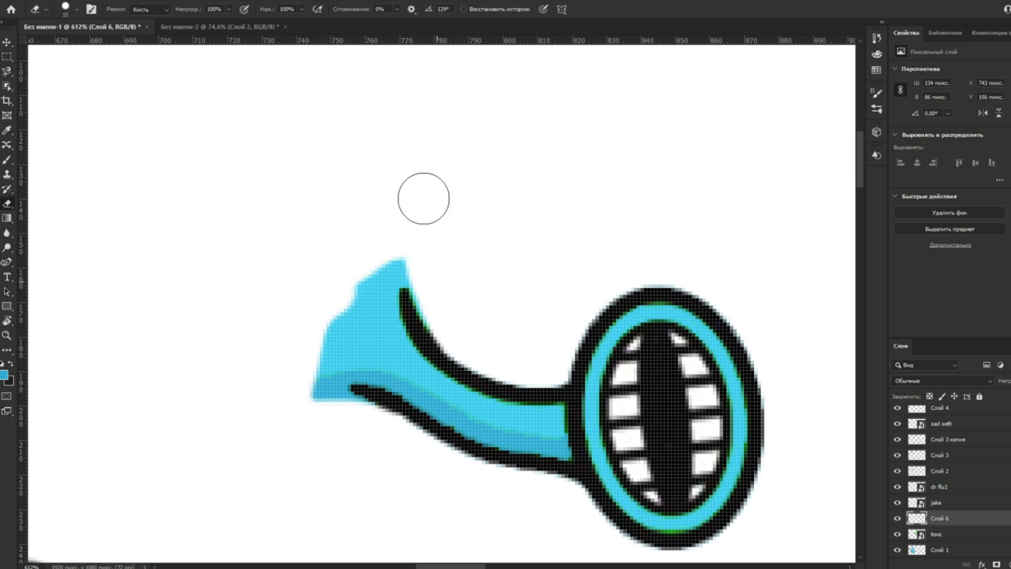
Place the second stalk on the cyan monster's right-hand cheek and raise its layer above Слой 3 копия.
scroll(501, 293, "down", 10)
key("v")
left_click_drag(494, 316, 415, 408)
left_click_drag(915, 519, 926, 436)
left_click_drag(444, 413, 416, 413)
scroll(415, 413, "up", 3)
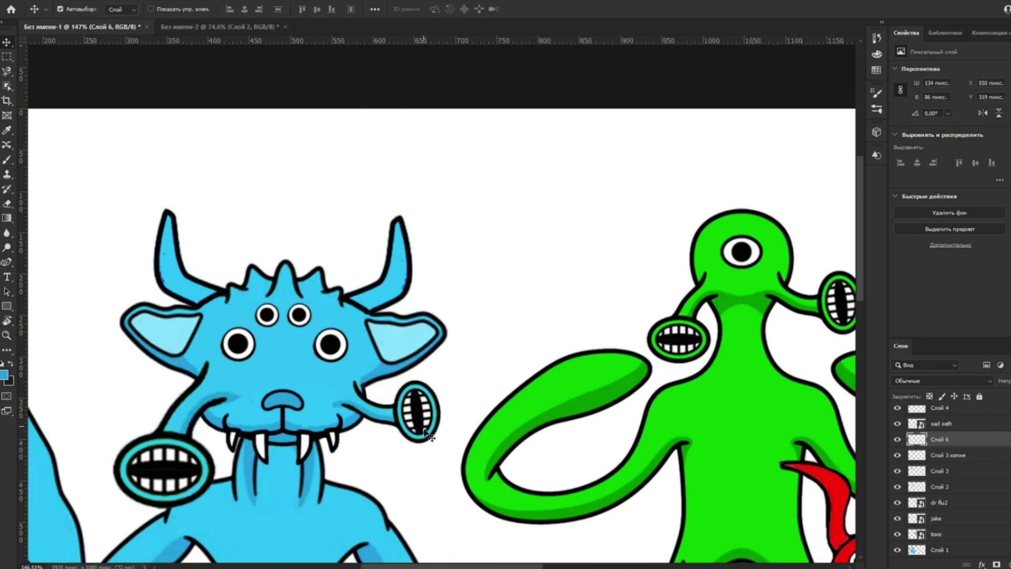
Enlarge the second stalk to 216 × 138 px and realign it with the cyan monster's cheek.
scroll(415, 408, "down", 3)
key("ctrl+t")
left_click_drag(435, 238, 511, 192)
left_click_drag(471, 269, 464, 293)
key("Return")
scroll(419, 248, "down", 4)
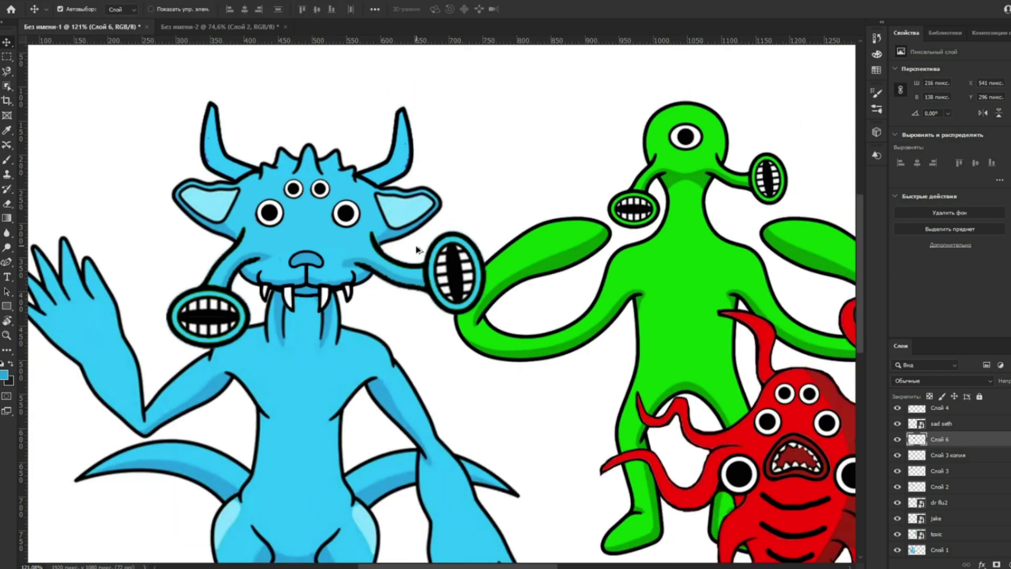
Rearrange the green, red, blue and pink monsters on the right-hand half of the canvas, clear of the cyan hybrid.
scroll(427, 260, "down", 2)
scroll(361, 214, "up", 2)
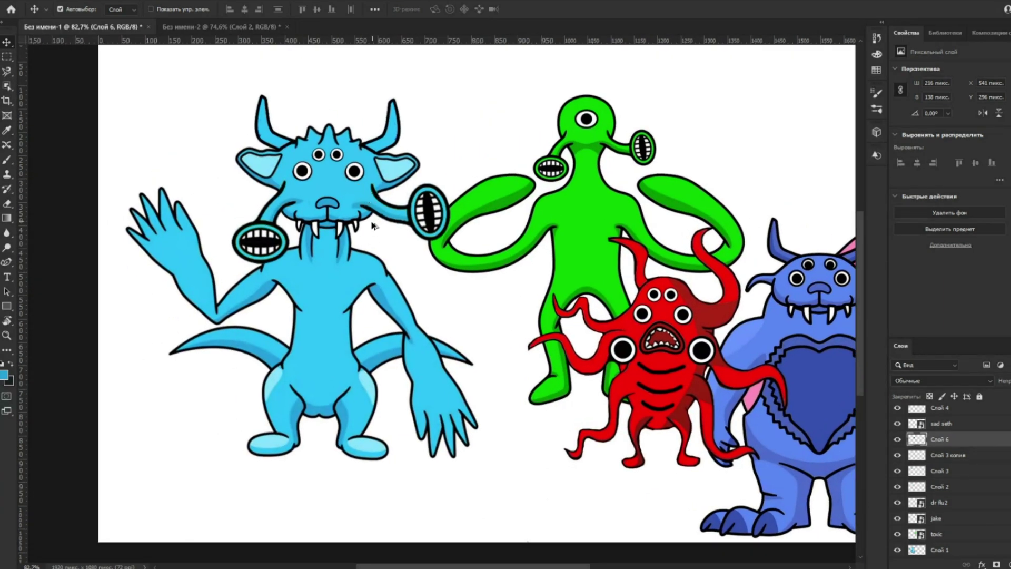
scroll(374, 224, "down", 1)
left_click_drag(491, 284, 580, 234)
scroll(564, 243, "down", 3)
left_click_drag(525, 339, 517, 402)
left_click_drag(603, 389, 620, 432)
left_click_drag(689, 279, 637, 239)
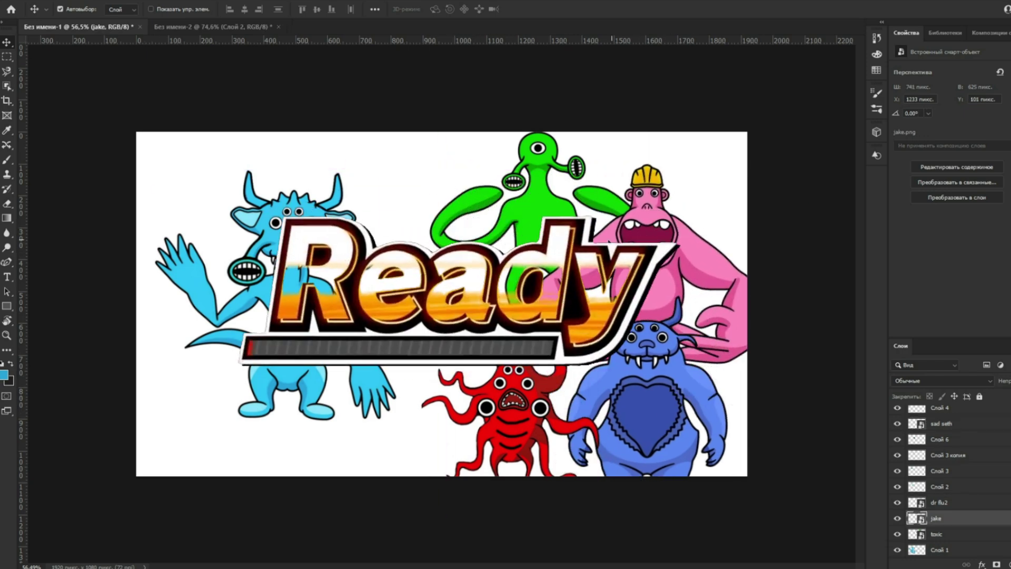
scroll(469, 277, "up", 2)
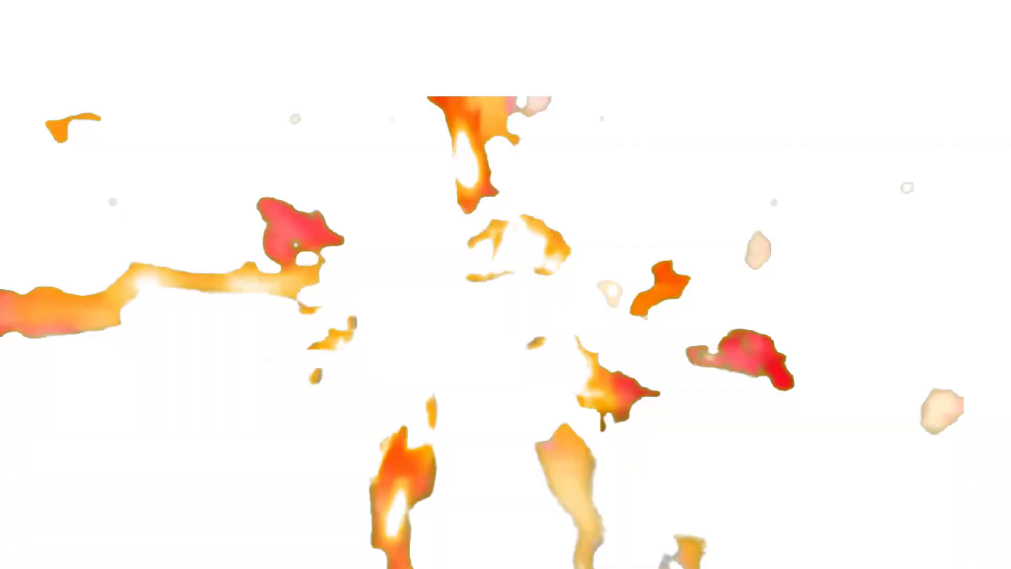